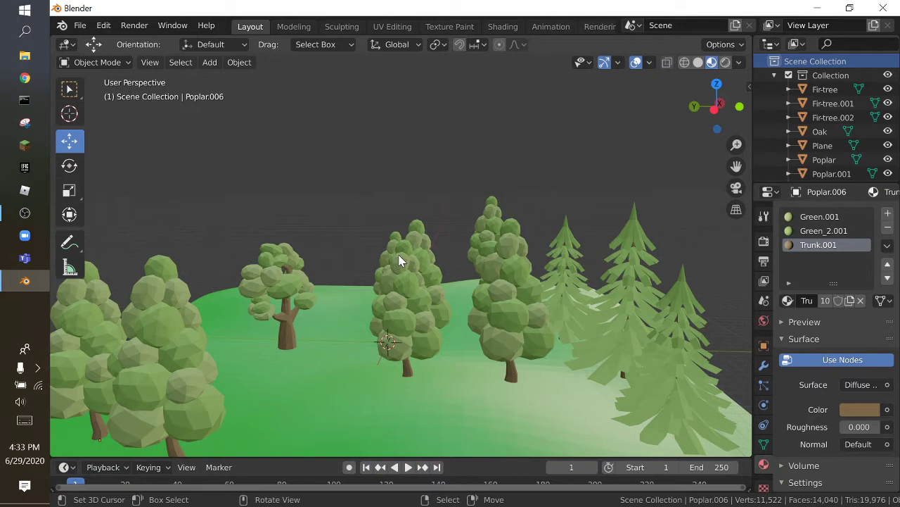
# Step: Examine the low-poly forest from the front with walk navigation, approaching and backing away from the poplars, oak and fir trees
pyautogui.hotkey('shift', '`')
pyautogui.press('w')
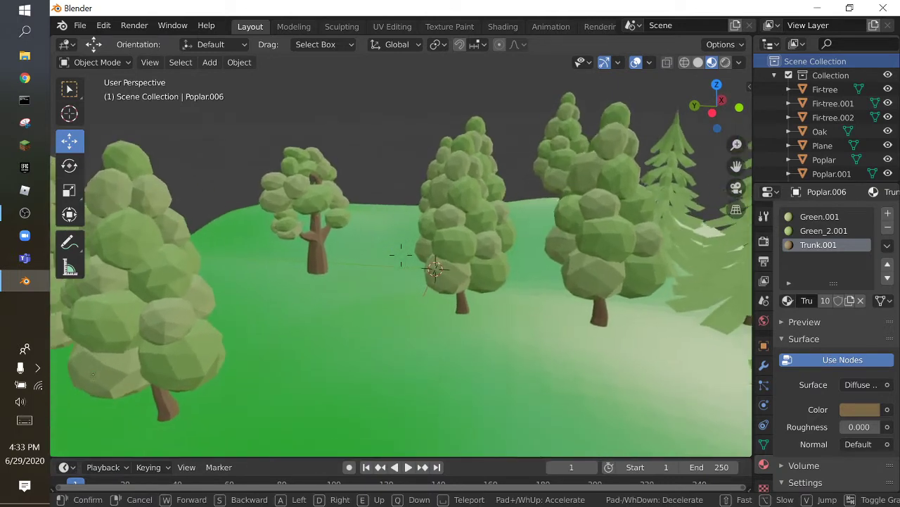
pyautogui.click(401, 255)
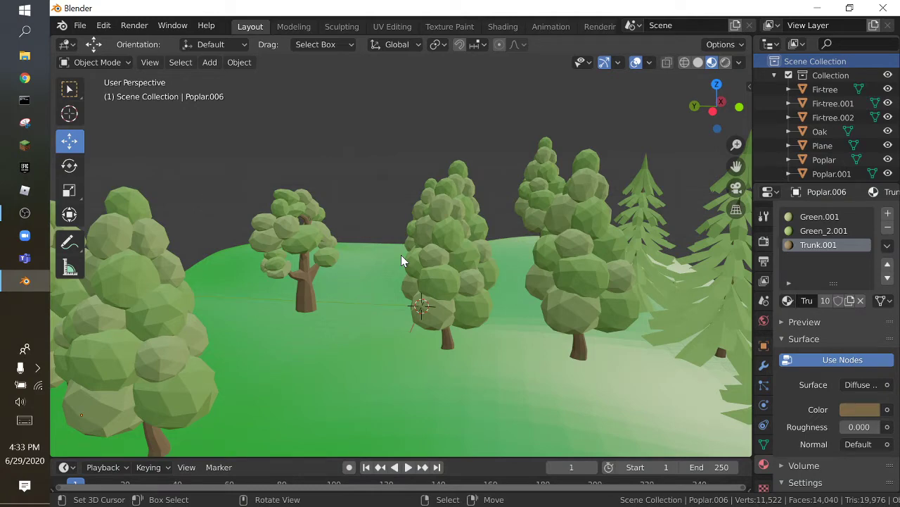
pyautogui.hotkey('shift', '`')
pyautogui.press('s')
pyautogui.click(401, 255)
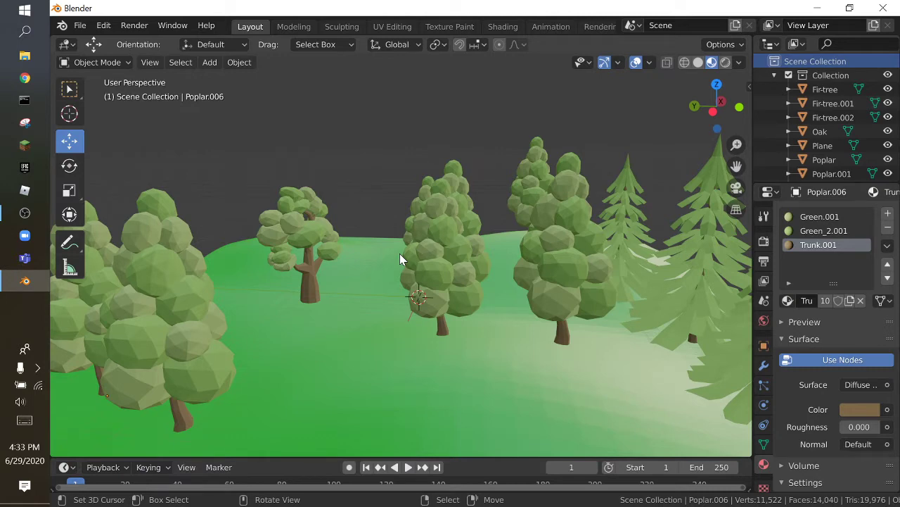
pyautogui.hotkey('shift', '`')
pyautogui.press('s')
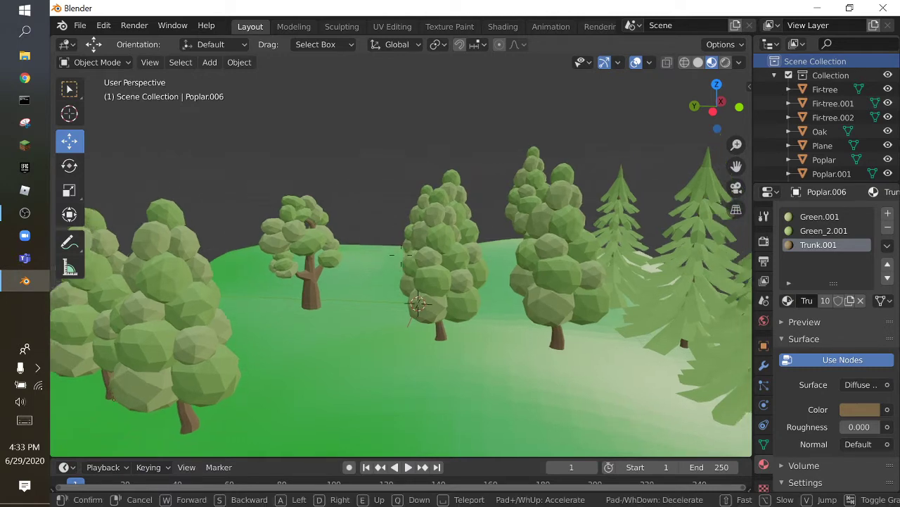
pyautogui.click(401, 254)
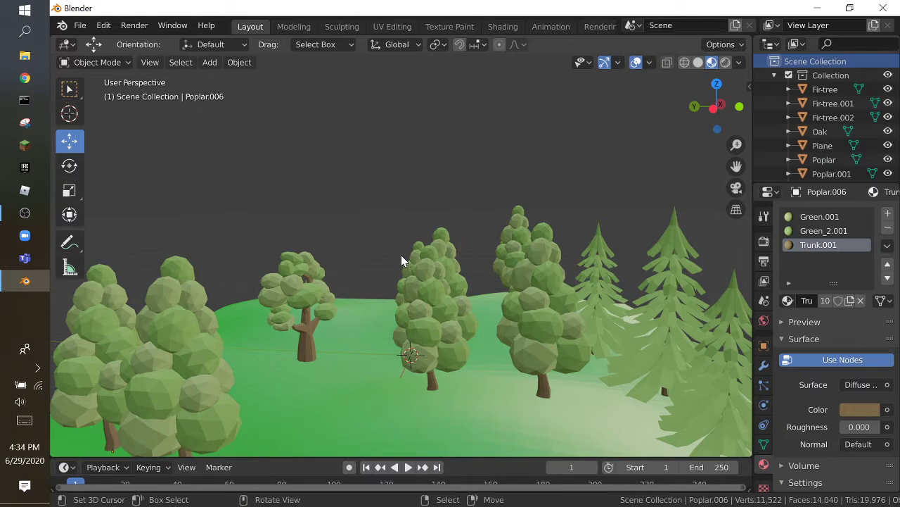
pyautogui.hotkey('shift', '`')
pyautogui.press('w')
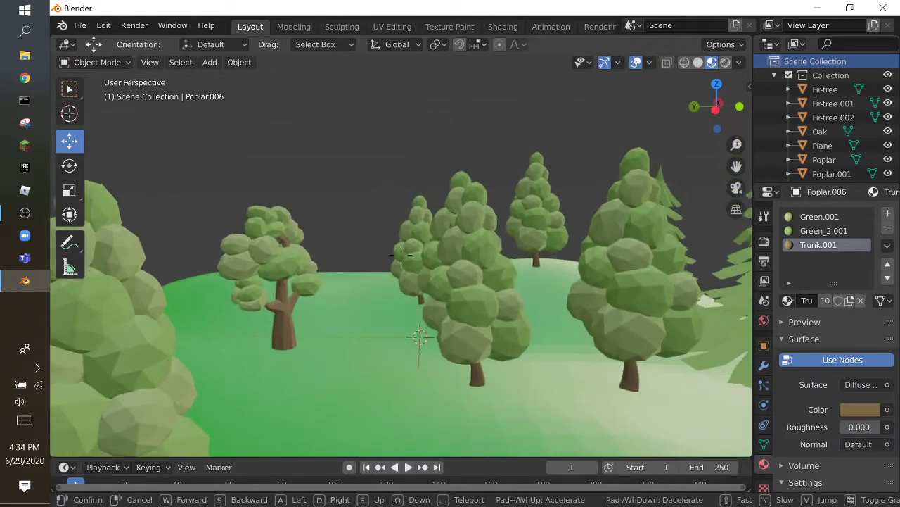
pyautogui.press('Escape')
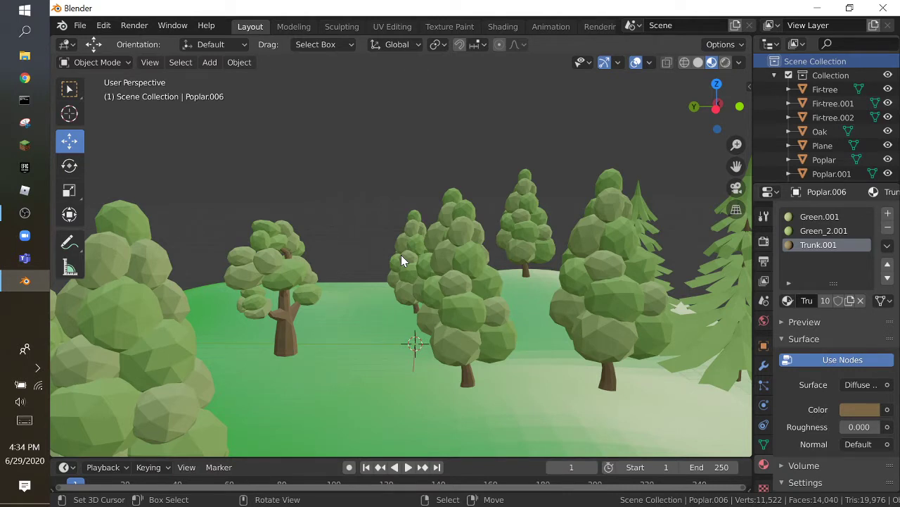
pyautogui.hotkey('shift', '`')
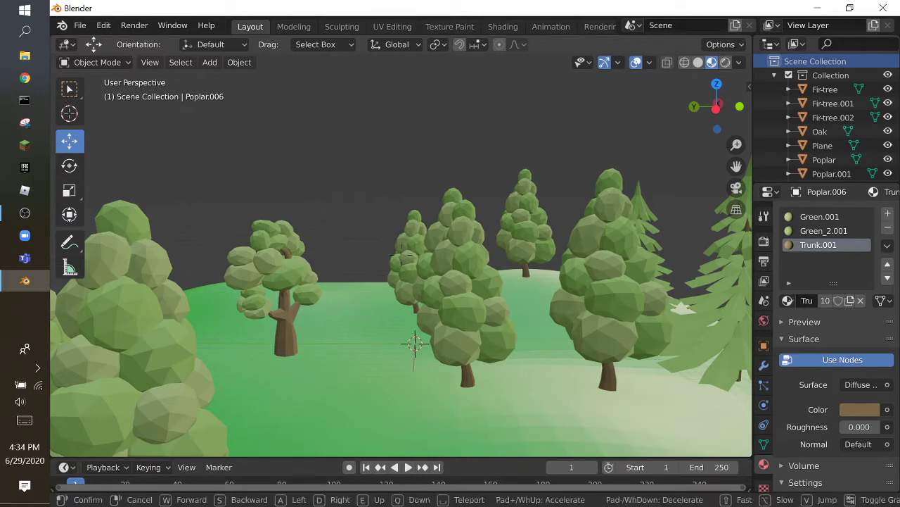
pyautogui.press('s')
pyautogui.click(401, 254)
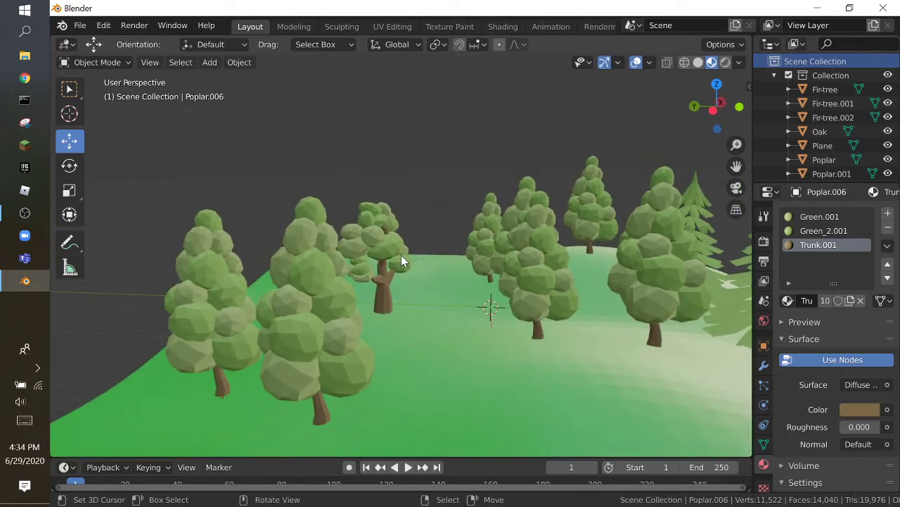
pyautogui.hotkey('shift', '`')
pyautogui.press('w')
pyautogui.press('d')
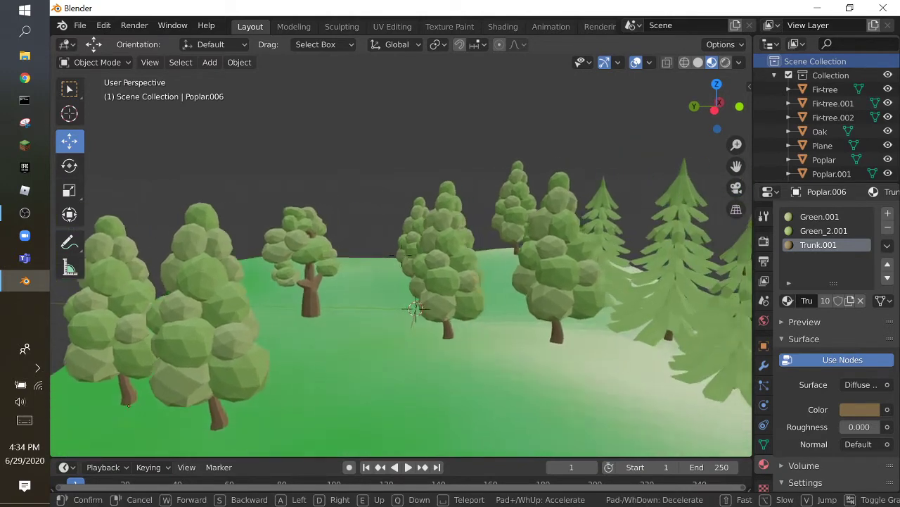
pyautogui.click(401, 260)
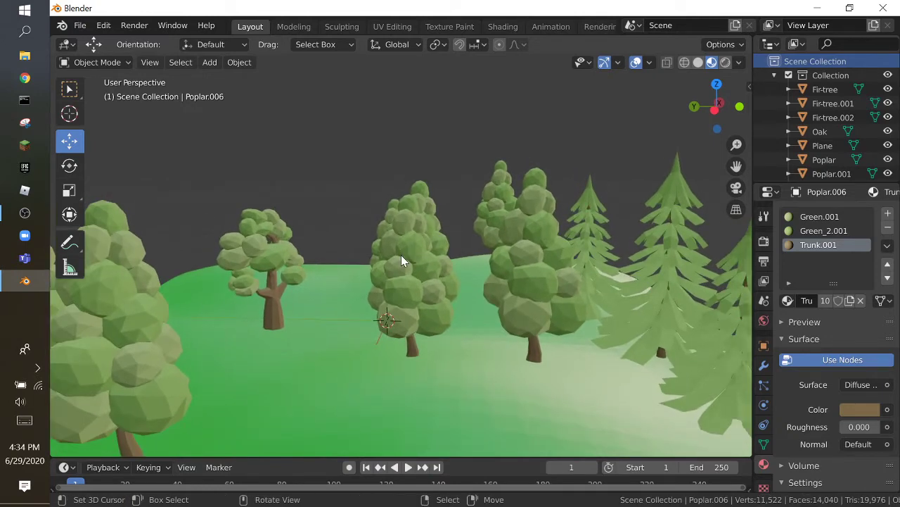
pyautogui.hotkey('shift', '`')
pyautogui.press('w')
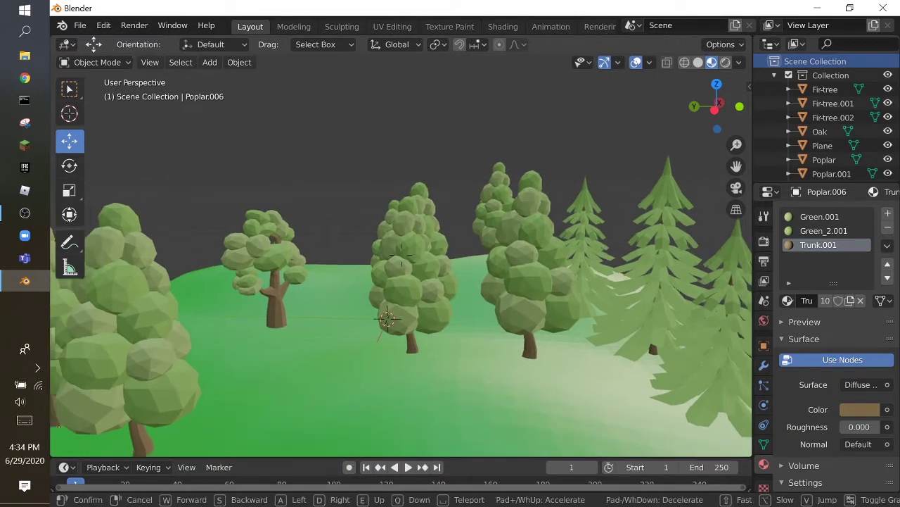
pyautogui.press('s')
pyautogui.press('w')
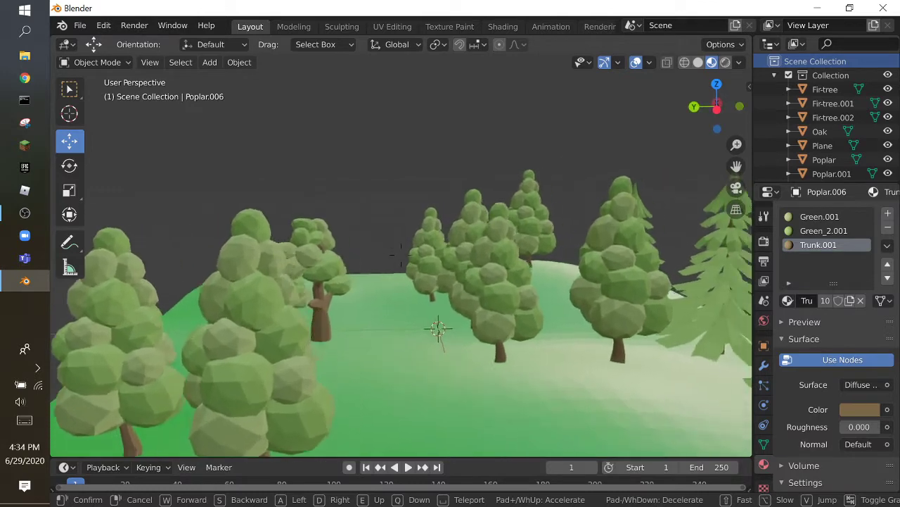
pyautogui.press('s')
pyautogui.click(402, 255)
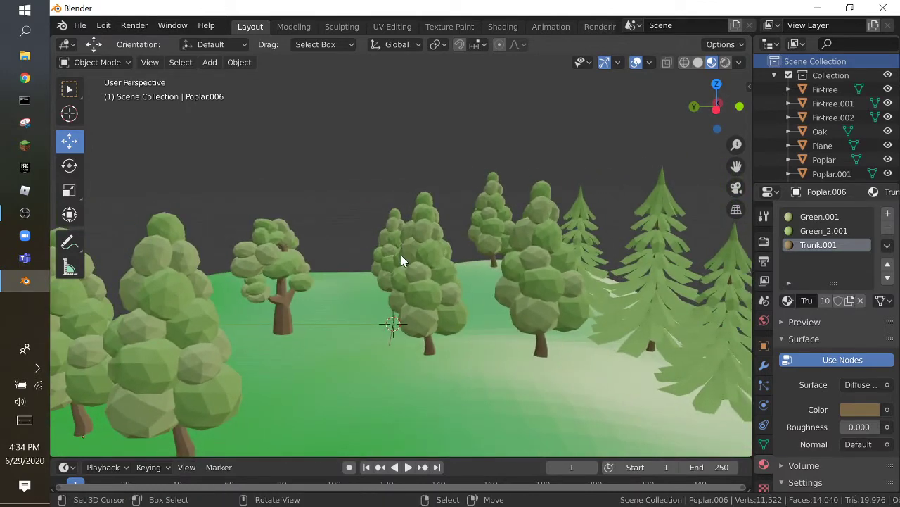
pyautogui.hotkey('shift', '`')
pyautogui.press('s')
pyautogui.press('a')
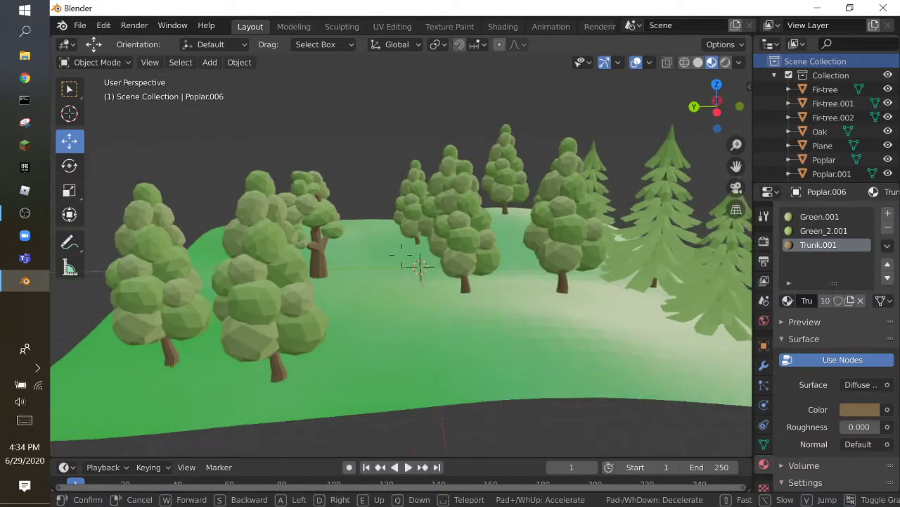
pyautogui.press('w')
pyautogui.click(402, 255)
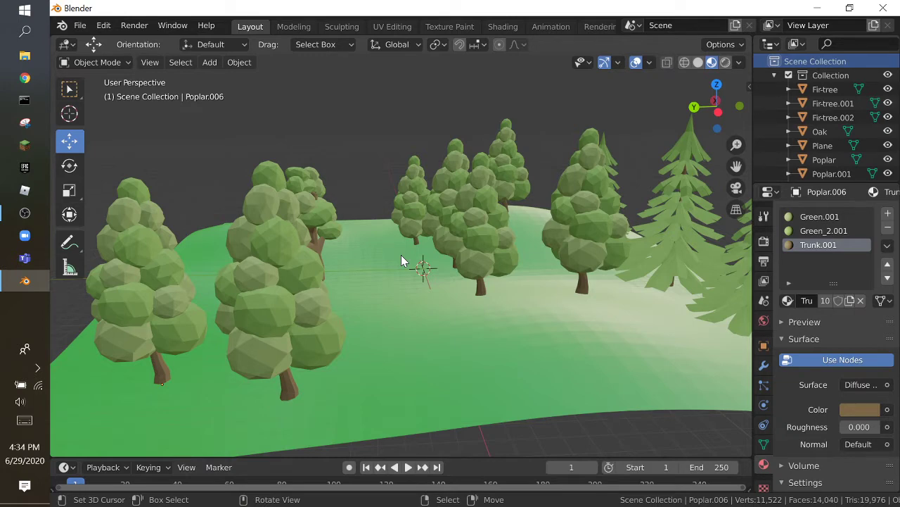
pyautogui.hotkey('shift', '`')
pyautogui.press('s')
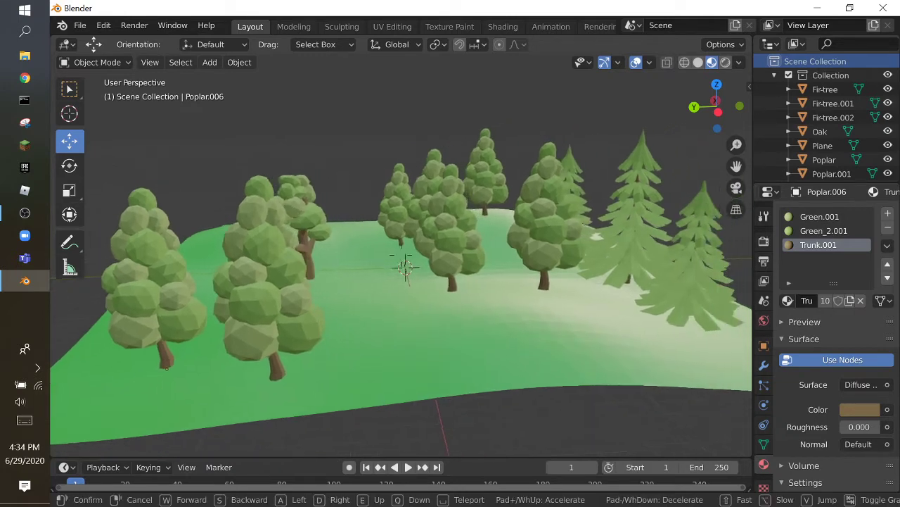
pyautogui.press('w')
pyautogui.press('s')
pyautogui.press('w')
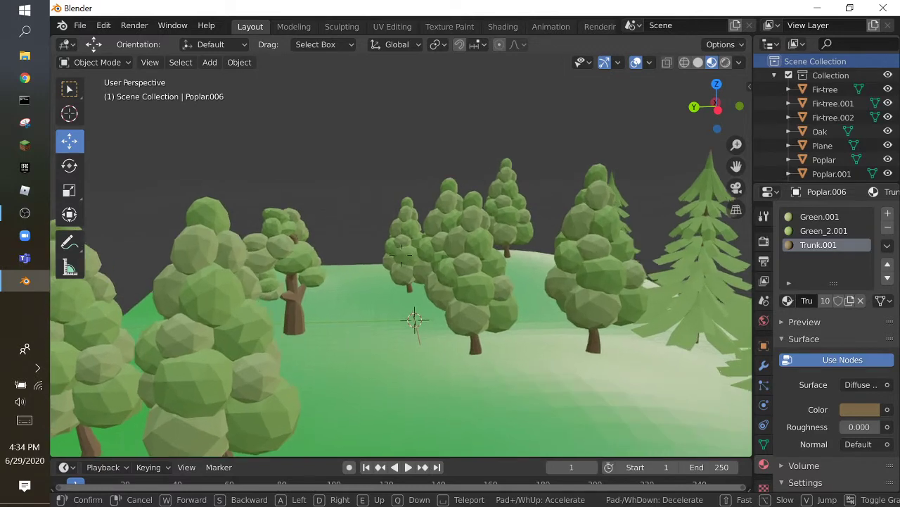
pyautogui.click(401, 255)
pyautogui.hotkey('shift', '`')
pyautogui.press('s')
pyautogui.click(401, 255)
pyautogui.hotkey('shift', '`')
pyautogui.press('s')
pyautogui.press('w')
pyautogui.press('d')
pyautogui.click(401, 255)
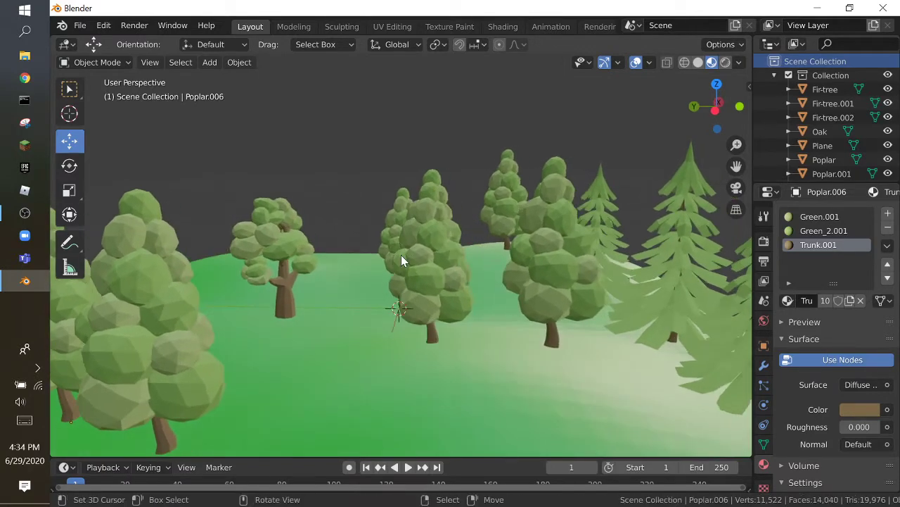
pyautogui.hotkey('shift', '`')
pyautogui.press('a')
pyautogui.press('w')
pyautogui.press('s')
pyautogui.click(401, 255)
pyautogui.hotkey('shift', '`')
pyautogui.press('w')
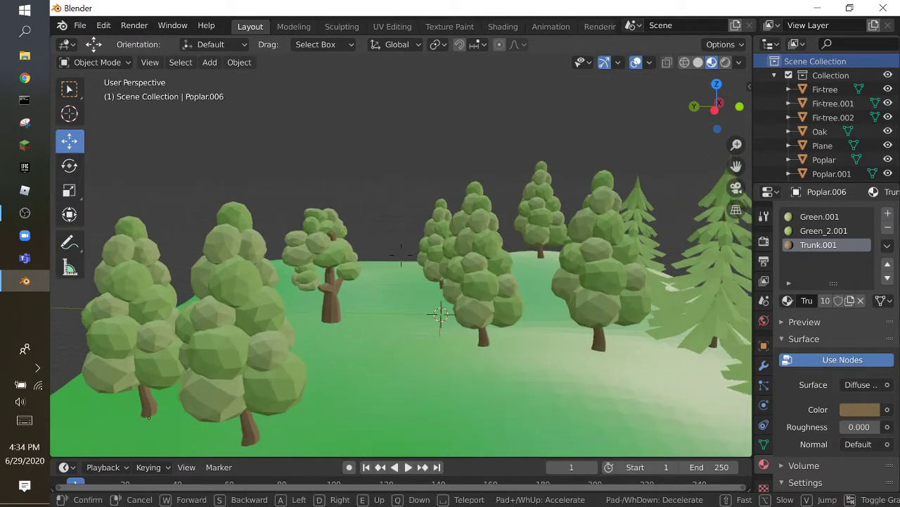
pyautogui.click(401, 254)
pyautogui.hotkey('shift', '`')
pyautogui.press('d')
pyautogui.press('w')
pyautogui.press('s')
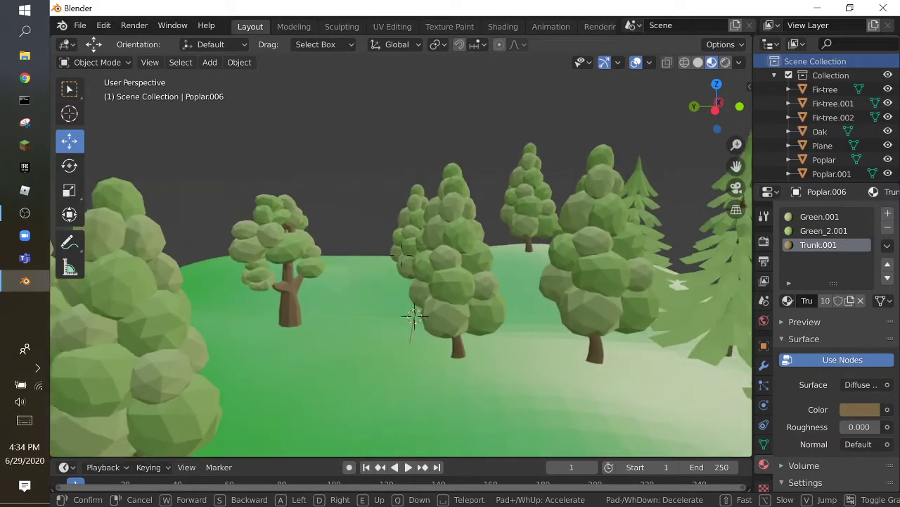
pyautogui.press('a')
pyautogui.click(401, 255)
pyautogui.hotkey('shift', '`')
pyautogui.press('d')
pyautogui.press('s')
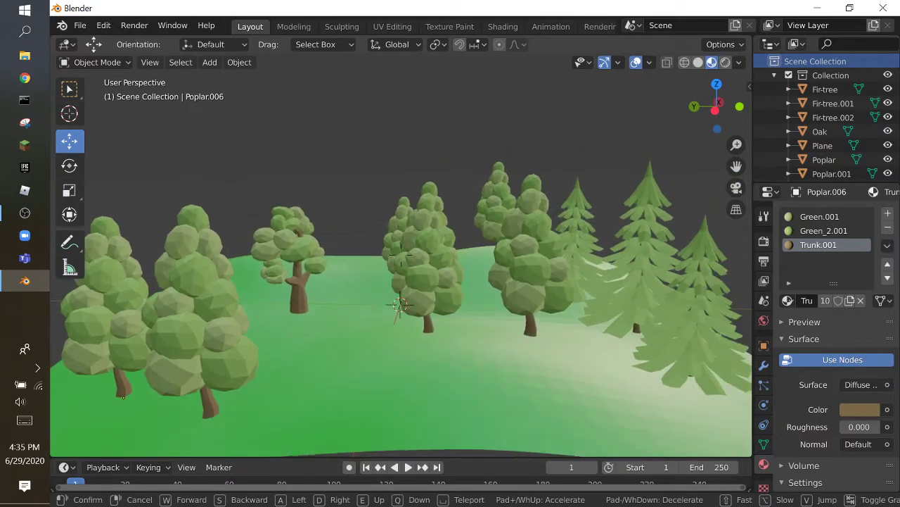
pyautogui.click(401, 255)
pyautogui.hotkey('shift', '`')
pyautogui.press('a')
pyautogui.click(401, 255)
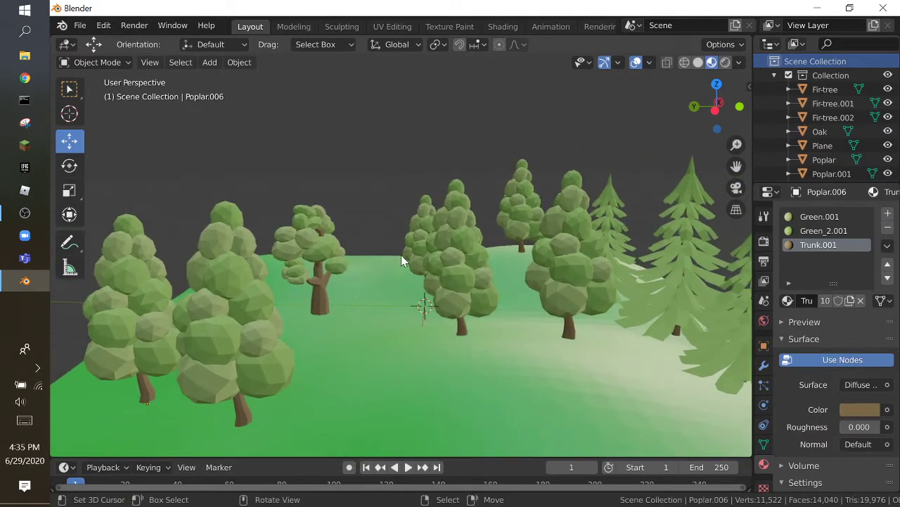
pyautogui.hotkey('shift', '`')
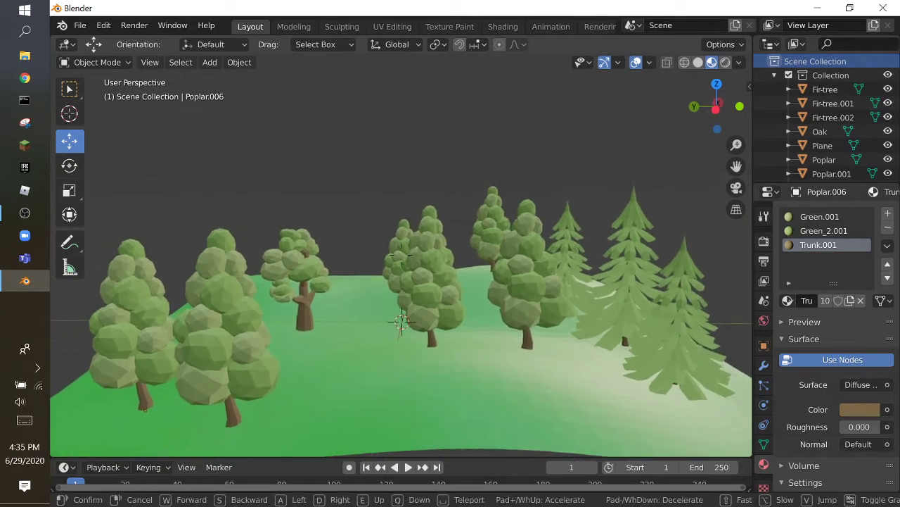
pyautogui.press('s')
pyautogui.press('a')
pyautogui.press('w')
pyautogui.press('d')
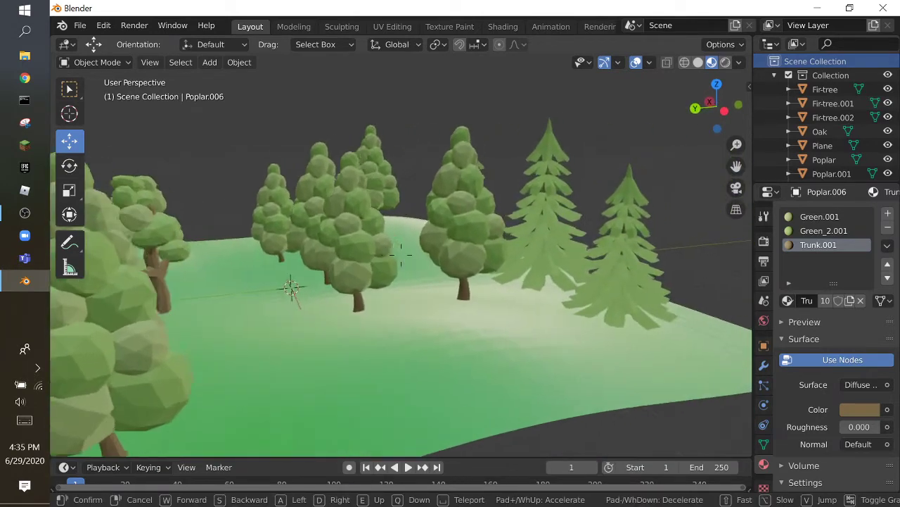
pyautogui.press('s')
pyautogui.press('a')
pyautogui.click(402, 255)
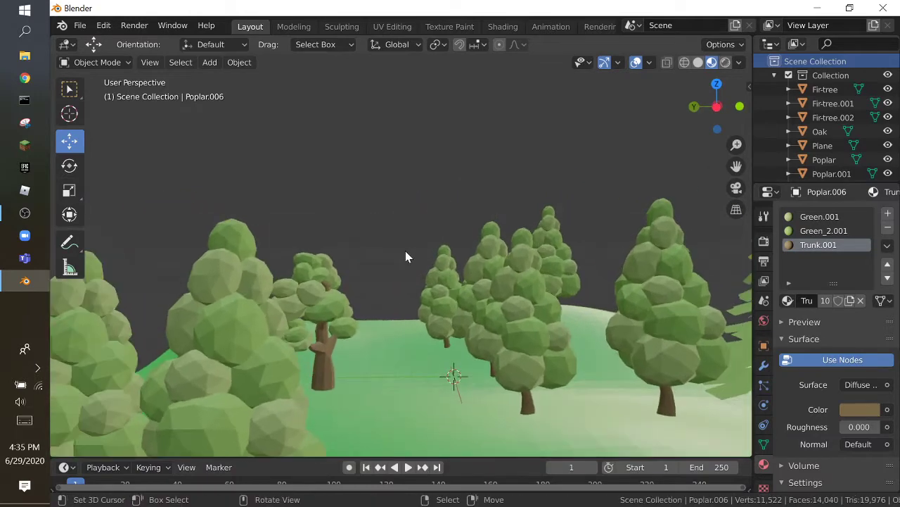
# Step: Walk through the poplars and past the oak to view the hilly terrain from its other side
pyautogui.hotkey('shift', '`')
pyautogui.press('a')
pyautogui.press('d')
pyautogui.press('w')
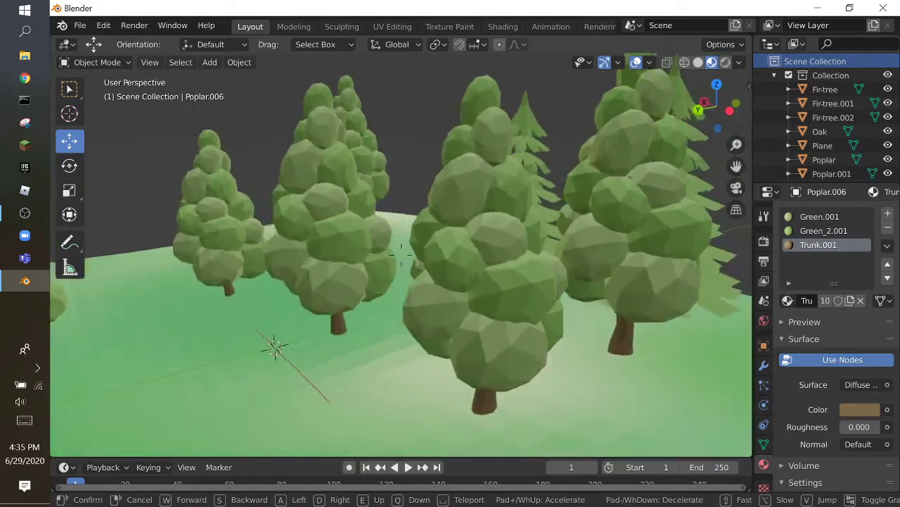
pyautogui.press('s')
pyautogui.press('w')
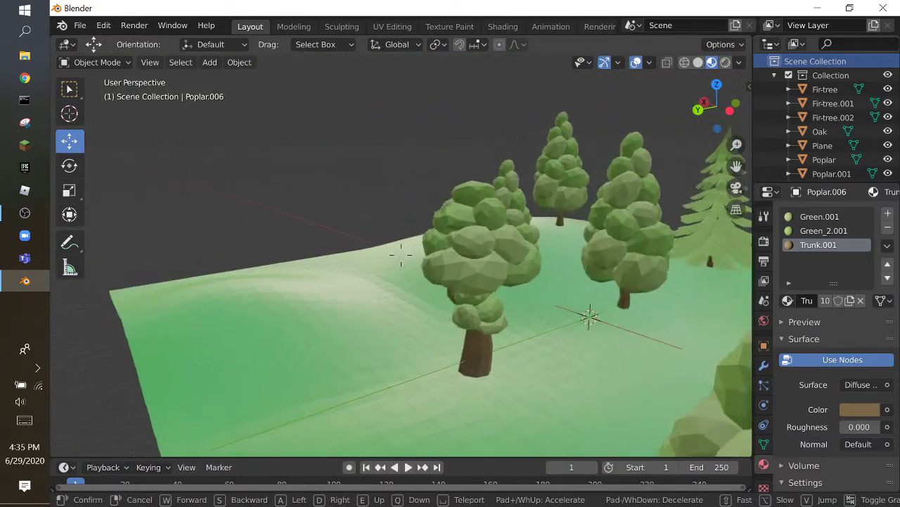
pyautogui.press('a')
pyautogui.press('d')
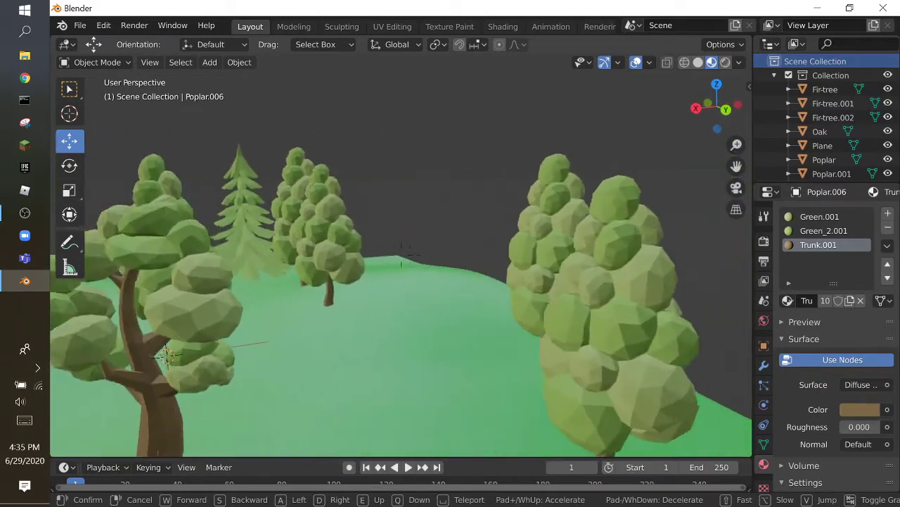
pyautogui.press('s')
pyautogui.press('a')
pyautogui.click(402, 251)
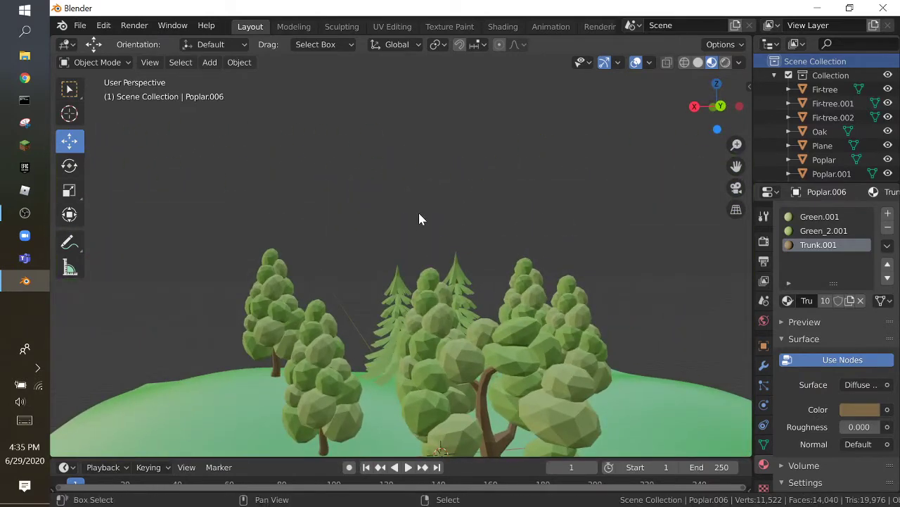
# Step: Inspect the oak and surrounding trees from the far side, backing away until the whole group is in view
pyautogui.hotkey('shift', '`')
pyautogui.press('w')
pyautogui.press('s')
pyautogui.press('a')
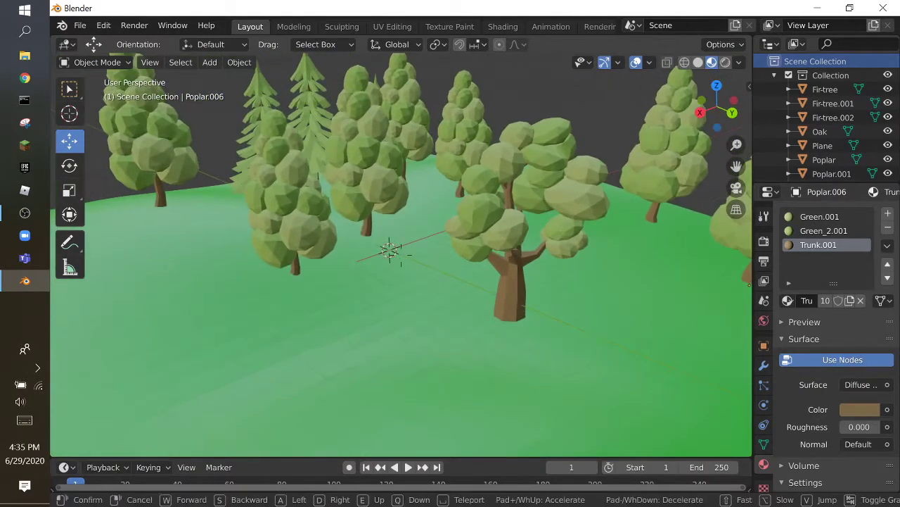
pyautogui.press('w')
pyautogui.click(401, 254)
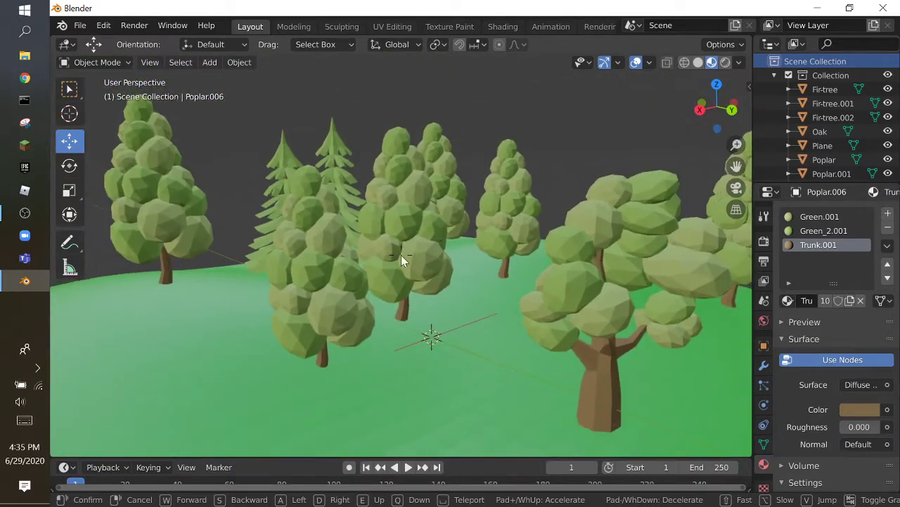
pyautogui.hotkey('shift', '`')
pyautogui.press('s')
pyautogui.click(401, 254)
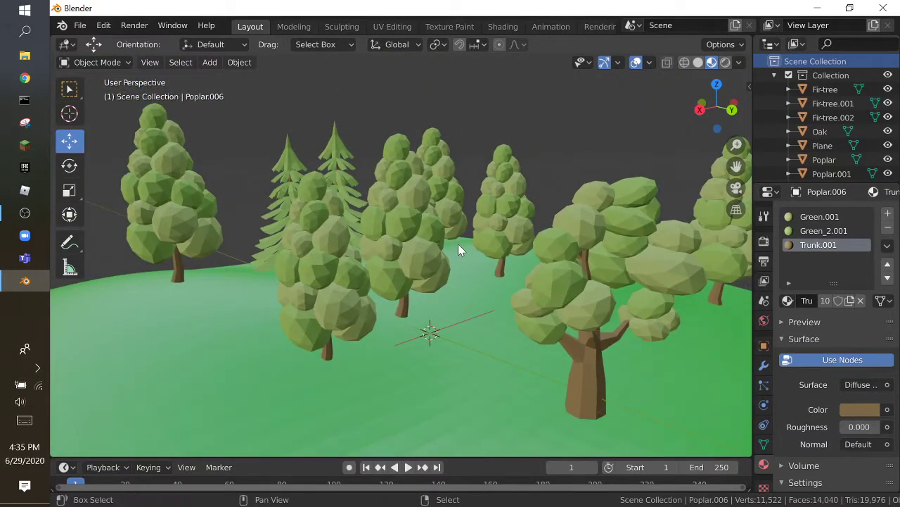
pyautogui.hotkey('shift', '`')
pyautogui.press('s')
pyautogui.click(401, 255)
pyautogui.hotkey('shift', '`')
pyautogui.press('s')
pyautogui.click(401, 255)
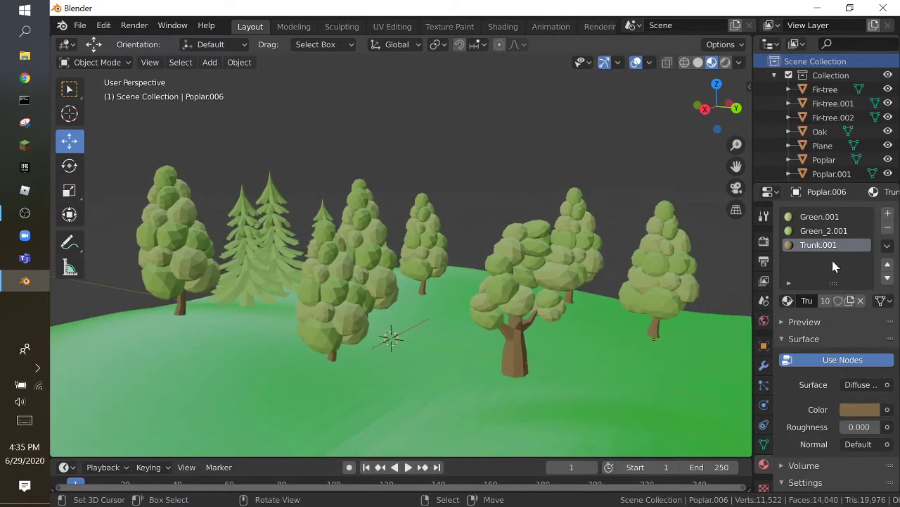
# Step: Set the scene's render engine to Cycles
pyautogui.click(768, 242)
pyautogui.click(865, 217)
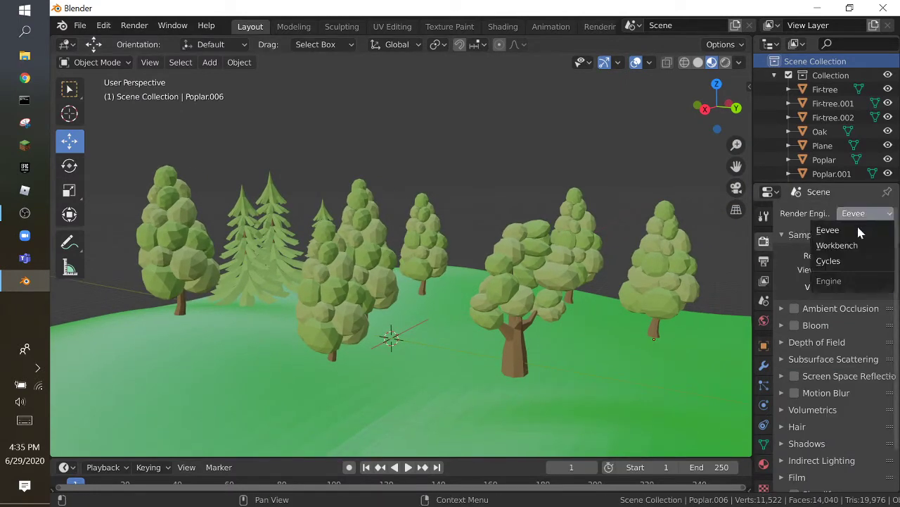
pyautogui.hotkey('shift', '`')
pyautogui.click(401, 254)
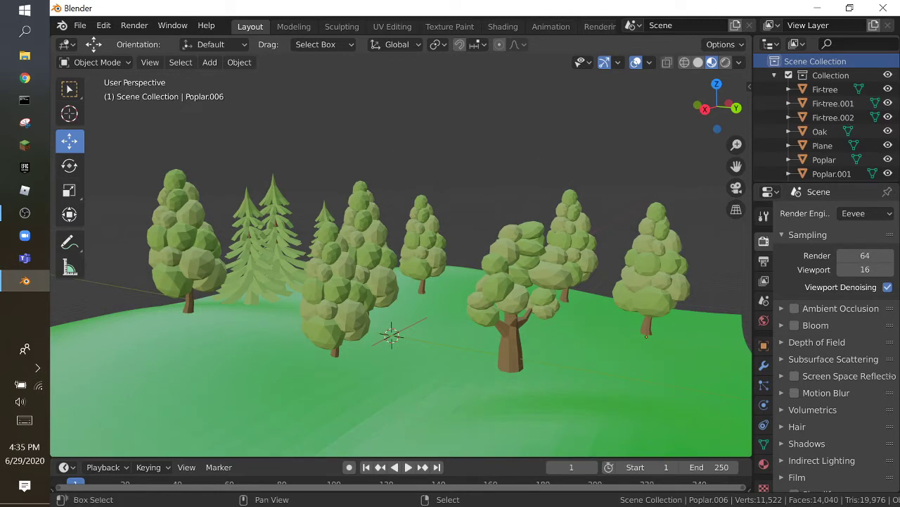
pyautogui.hotkey('shift', '`')
pyautogui.press('s')
pyautogui.click(401, 255)
pyautogui.click(859, 216)
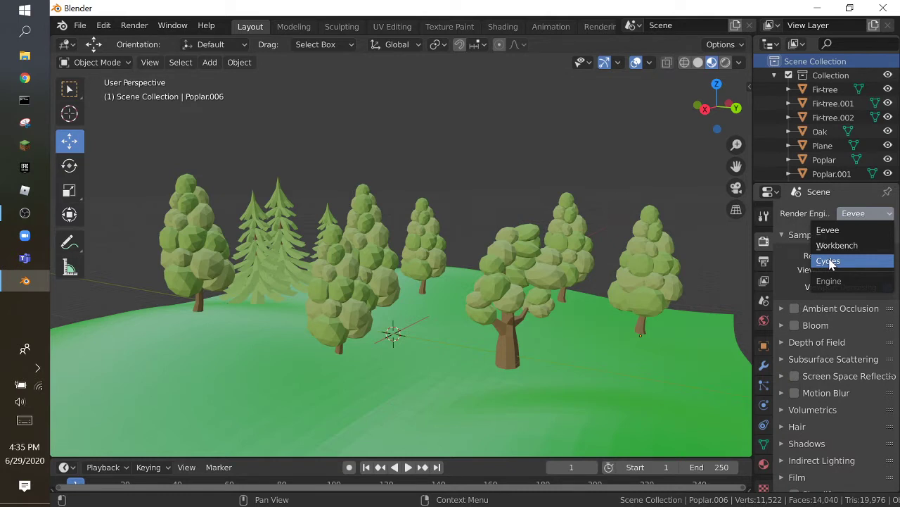
pyautogui.click(831, 262)
# Step: Set the Cycles render device to GPU Compute
pyautogui.hotkey('shift', '`')
pyautogui.press('s')
pyautogui.click(482, 209)
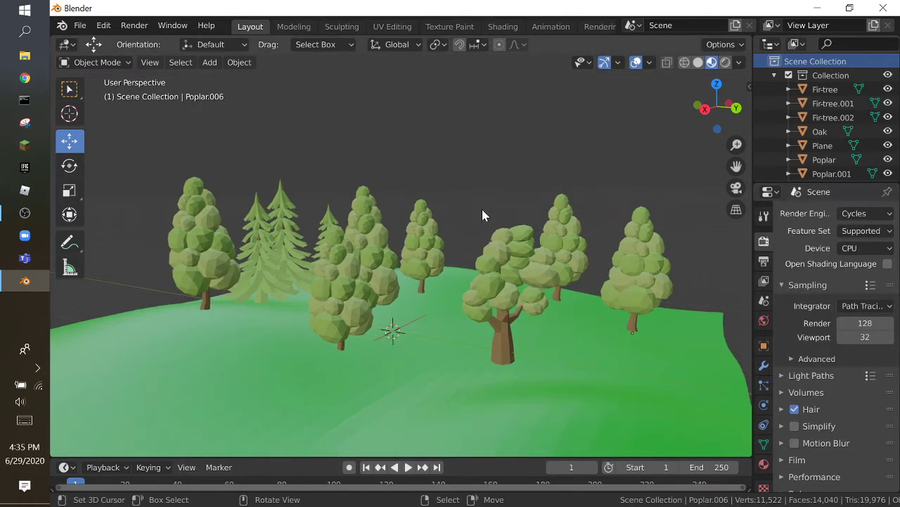
pyautogui.hotkey('shift', '`')
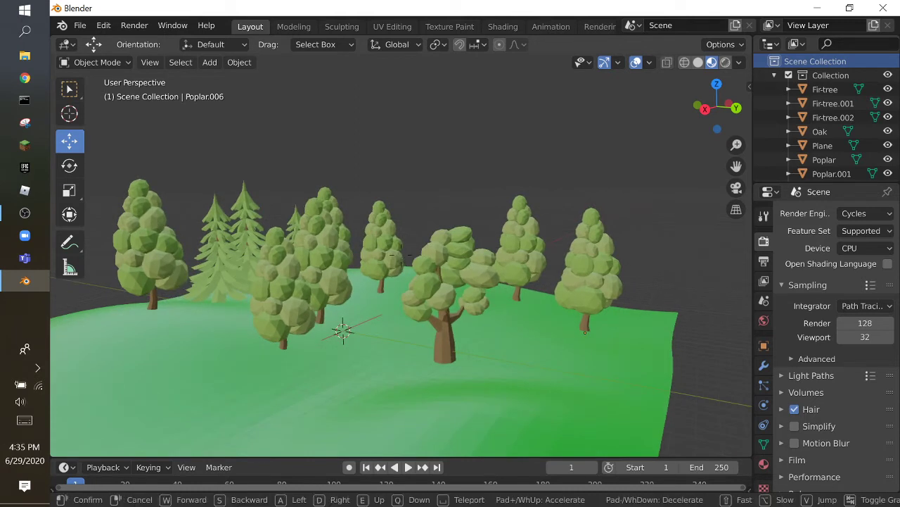
pyautogui.press('a')
pyautogui.click(403, 255)
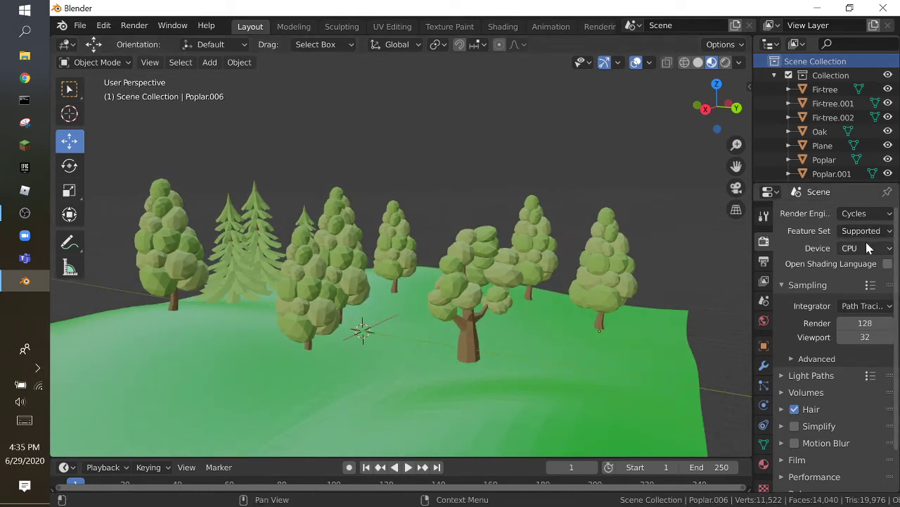
pyautogui.click(868, 247)
pyautogui.click(834, 278)
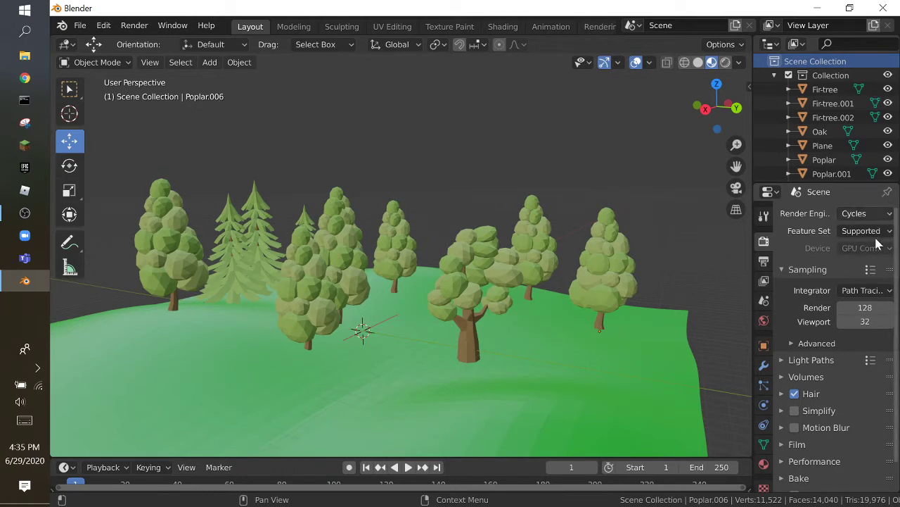
# Step: Keep the viewport sample count at 32 and display the forest in Rendered viewport shading
pyautogui.click(865, 322)
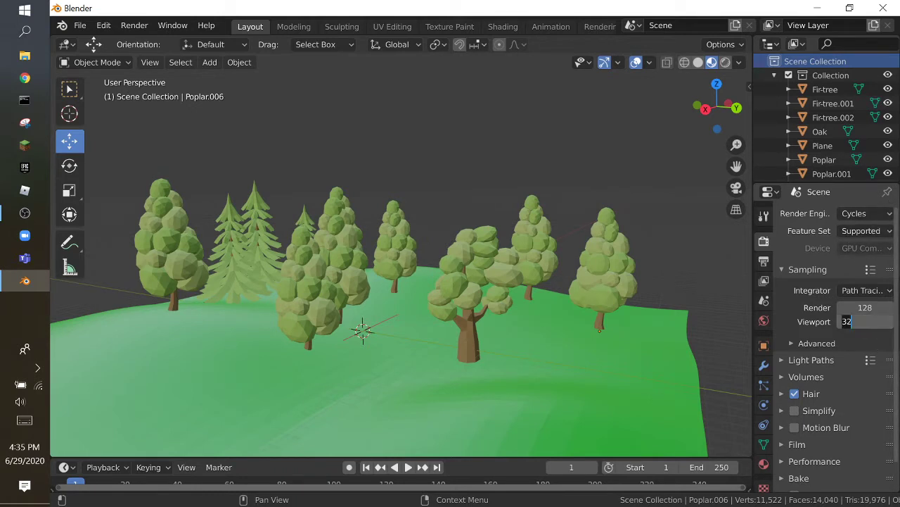
pyautogui.press('Return')
pyautogui.hotkey('shift', '`')
pyautogui.click(401, 259)
pyautogui.hotkey('shift', '`')
pyautogui.click(406, 252)
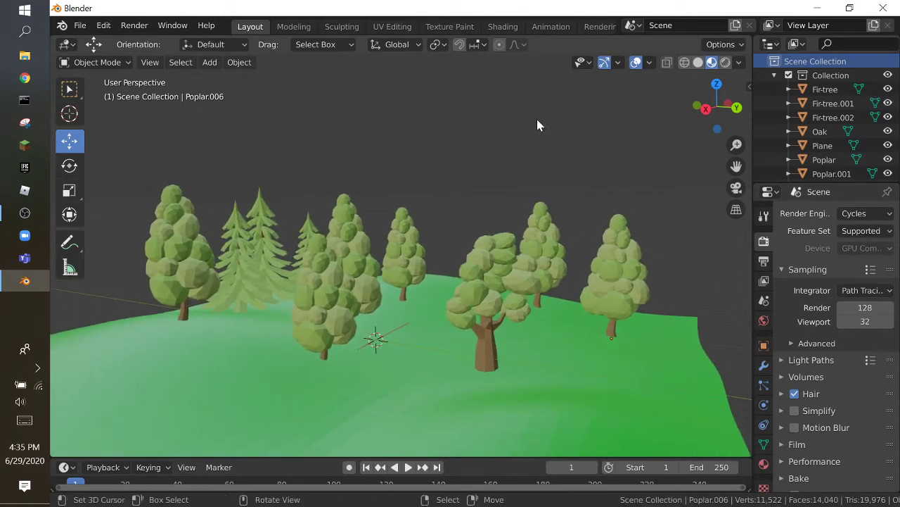
pyautogui.click(729, 63)
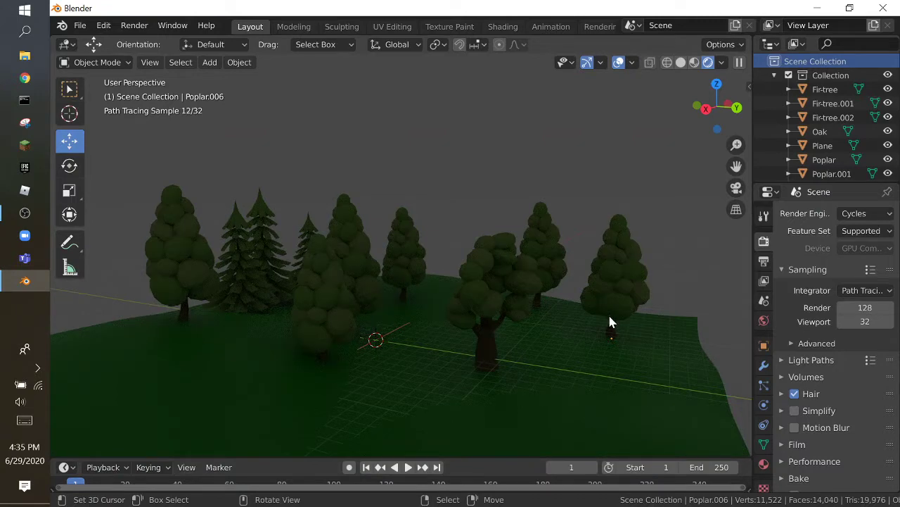
# Step: Enable Ambient Occlusion in the world settings and check the lighting on the rendered trees
pyautogui.click(764, 321)
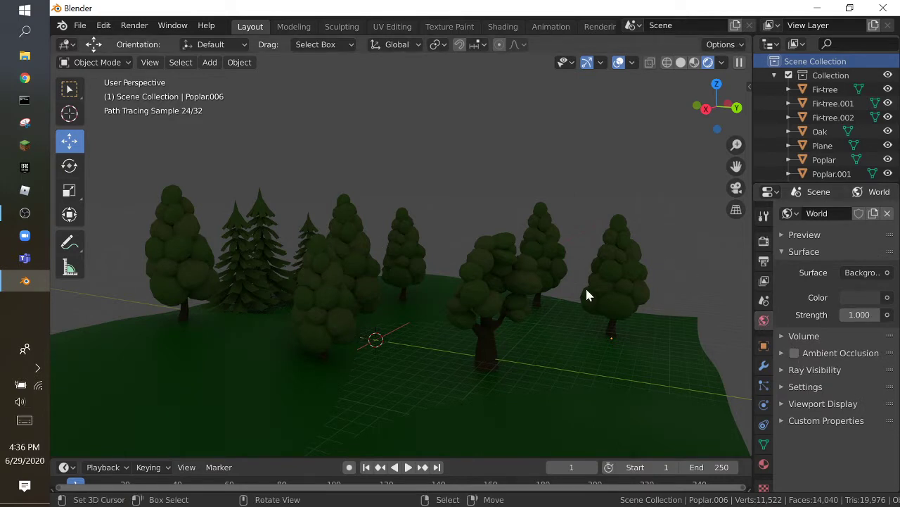
pyautogui.click(796, 353)
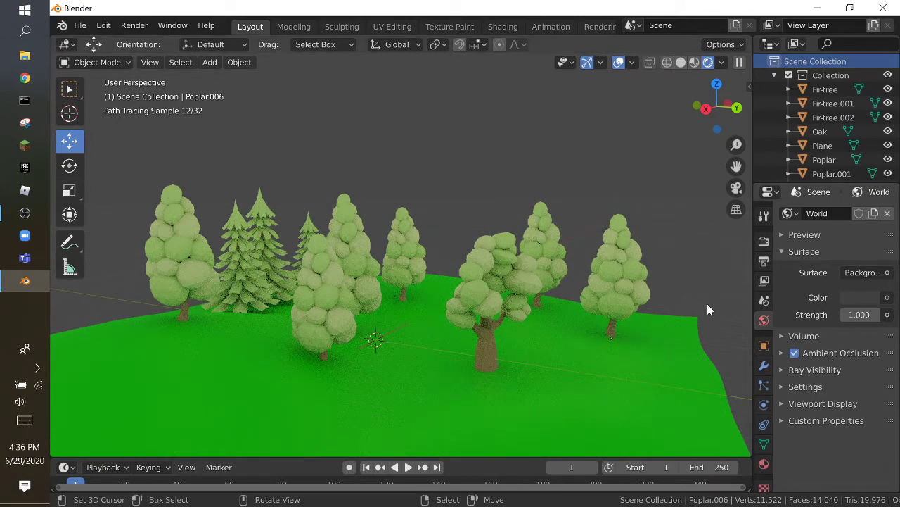
pyautogui.scroll(1, 695, 299)
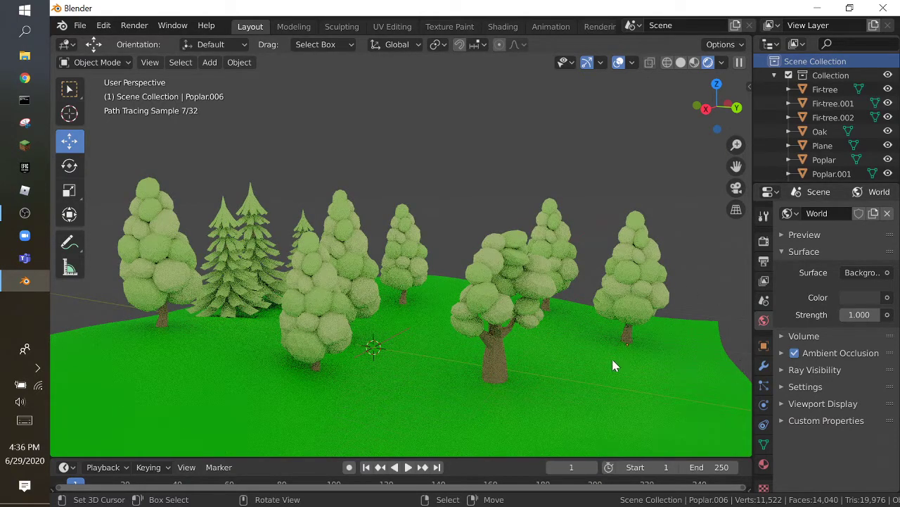
pyautogui.scroll(-1, 365, 167)
pyautogui.scroll(1, 366, 167)
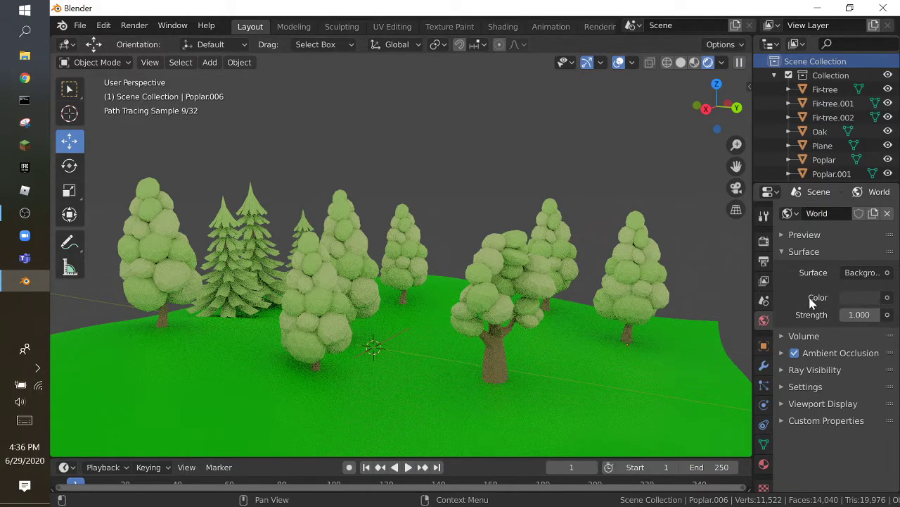
# Step: Brighten the world background color to a neutral near-white
pyautogui.click(865, 297)
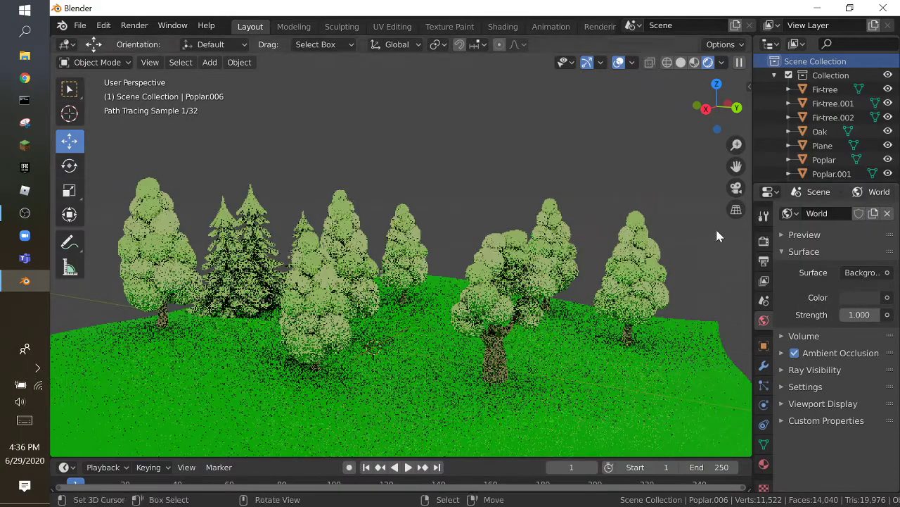
pyautogui.click(850, 301)
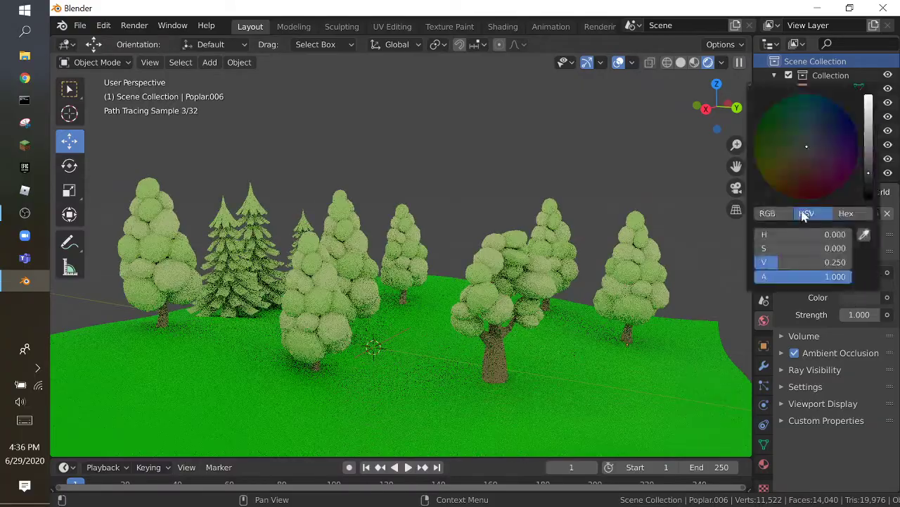
pyautogui.click(870, 112)
pyautogui.moveTo(811, 137); pyautogui.dragTo(856, 177)
pyautogui.rightClick(855, 176)
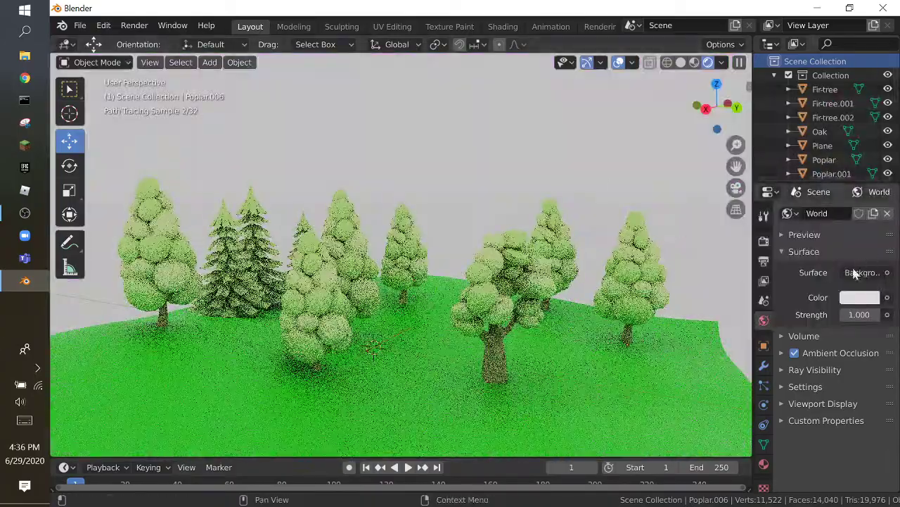
pyautogui.click(859, 297)
pyautogui.moveTo(810, 139)
pyautogui.mouseDown()
pyautogui.moveTo(757, 164)
pyautogui.moveTo(806, 146)
pyautogui.mouseUp()
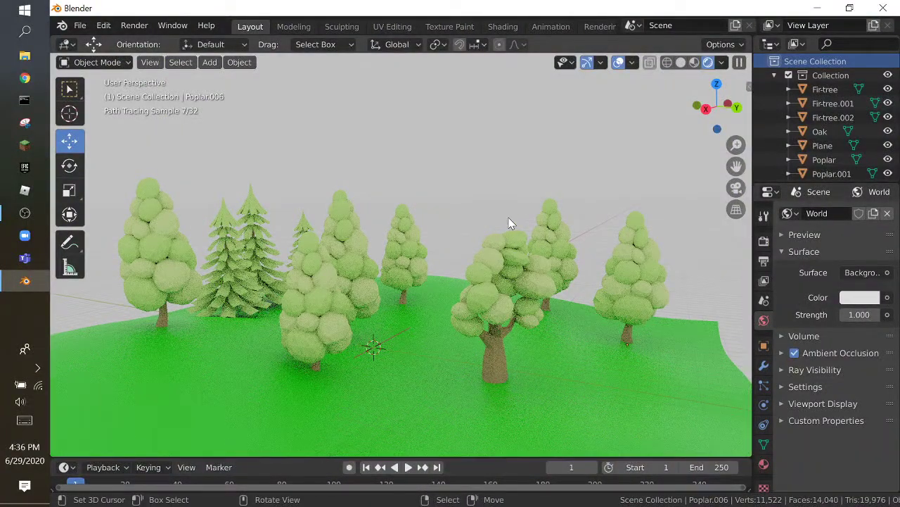
# Step: Assign an Environment Texture to the world background color
pyautogui.click(887, 297)
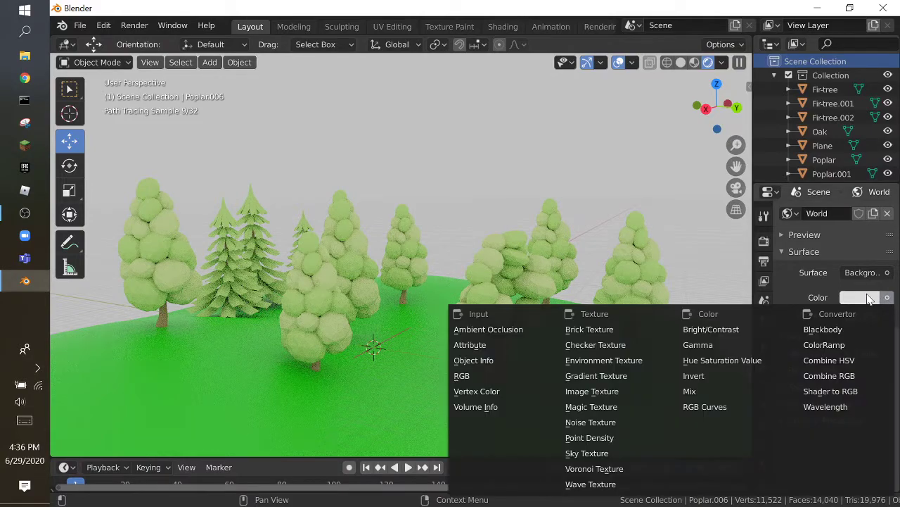
pyautogui.click(880, 296)
pyautogui.click(887, 298)
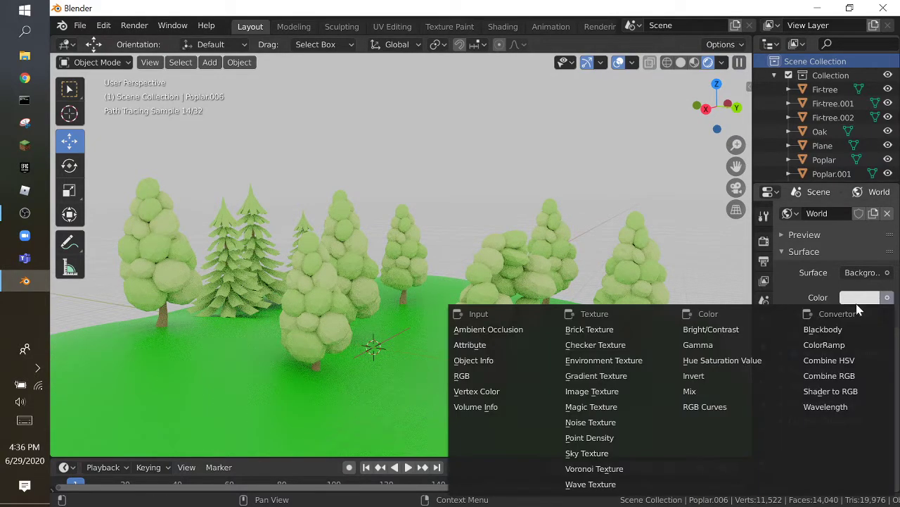
pyautogui.click(620, 361)
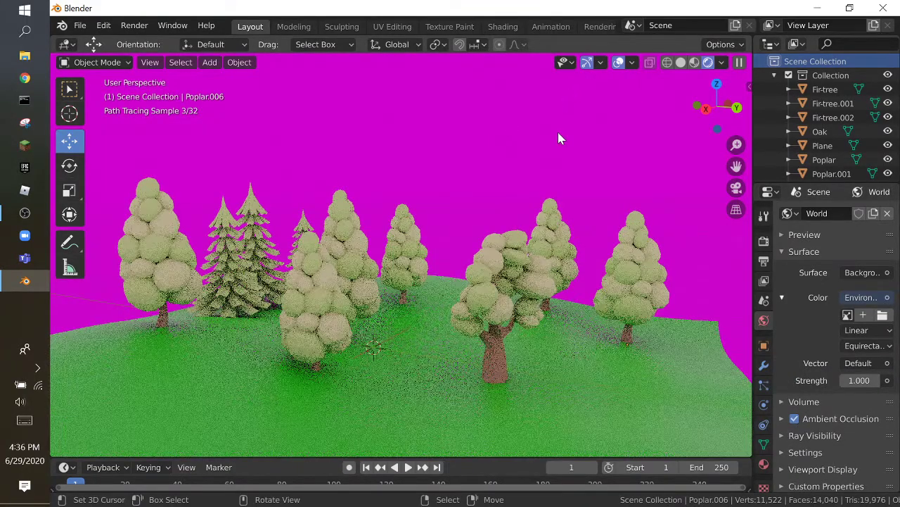
# Step: Load sky_lightblue_adjusted.jpg from the SkyTexture folder as the world's environment image
pyautogui.click(881, 315)
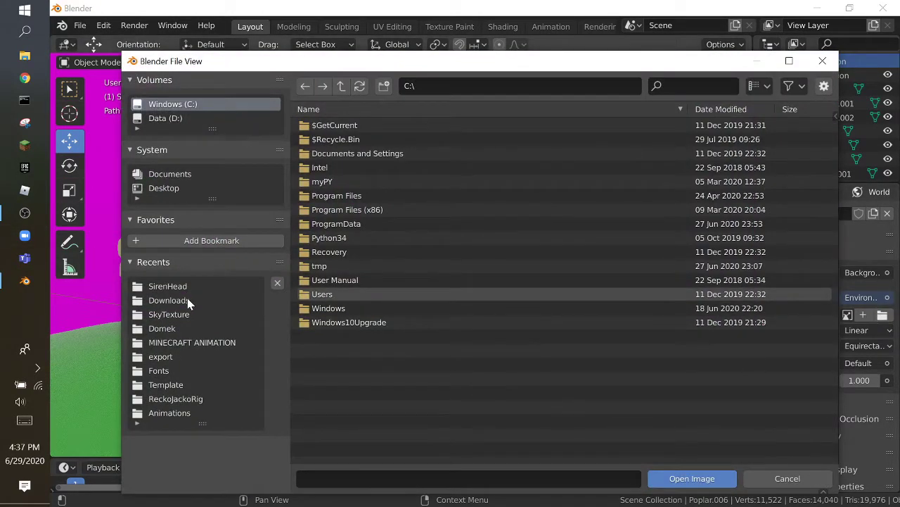
pyautogui.click(187, 299)
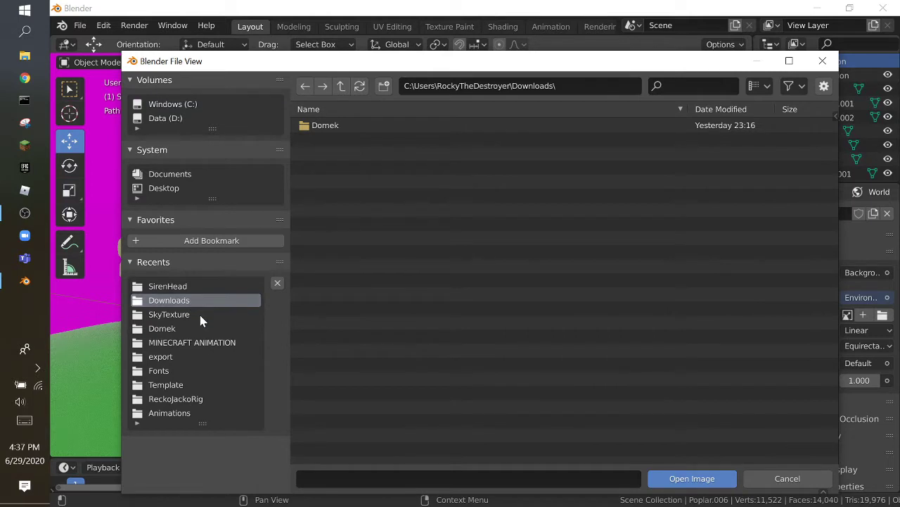
pyautogui.click(200, 315)
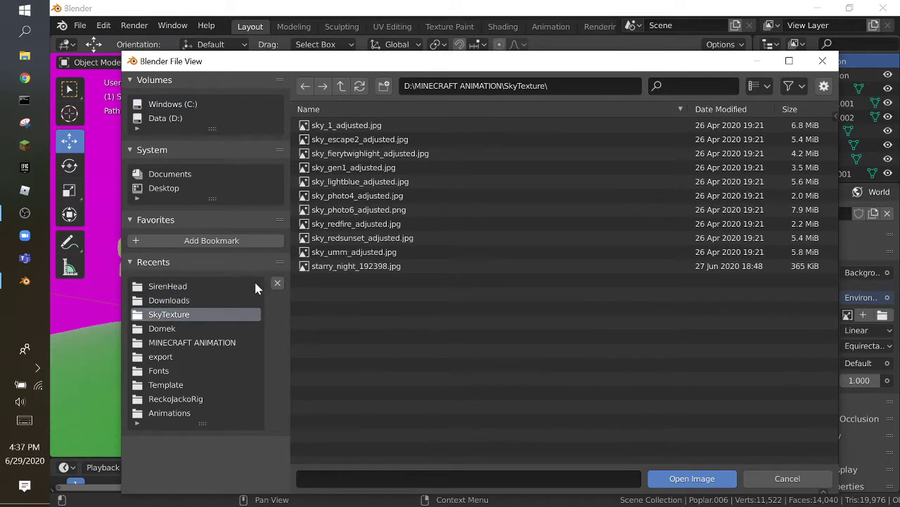
pyautogui.doubleClick(384, 183)
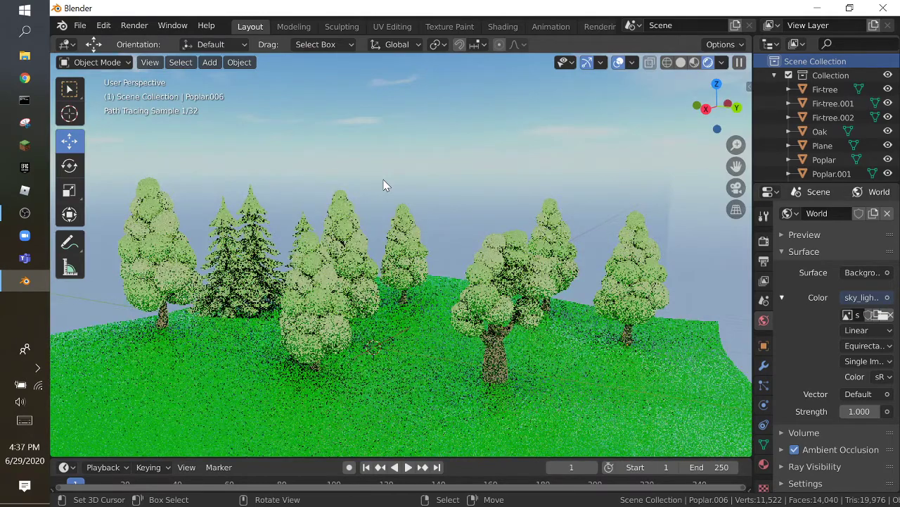
# Step: Inspect the sky above the rendered forest and return the viewport to Material Preview shading
pyautogui.moveTo(385, 185); pyautogui.dragTo(401, 261, button='middle')
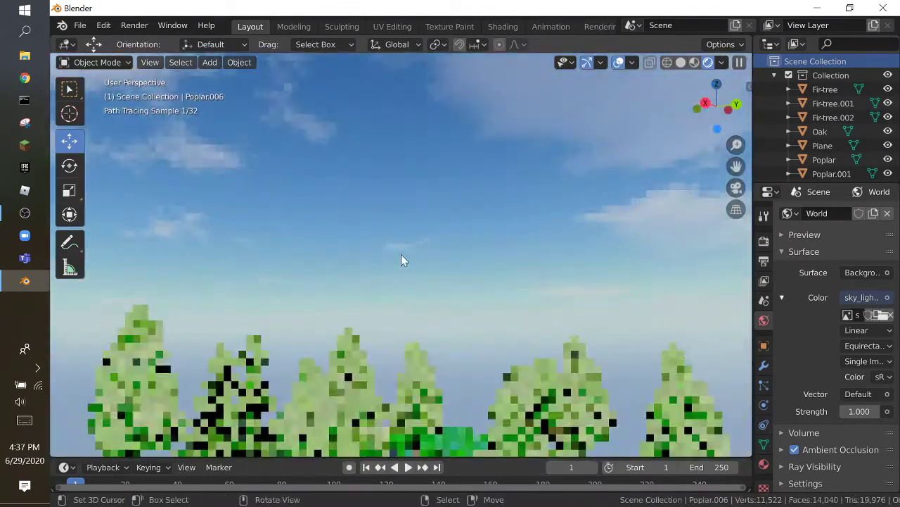
pyautogui.hotkey('shift', '`')
pyautogui.click(401, 254)
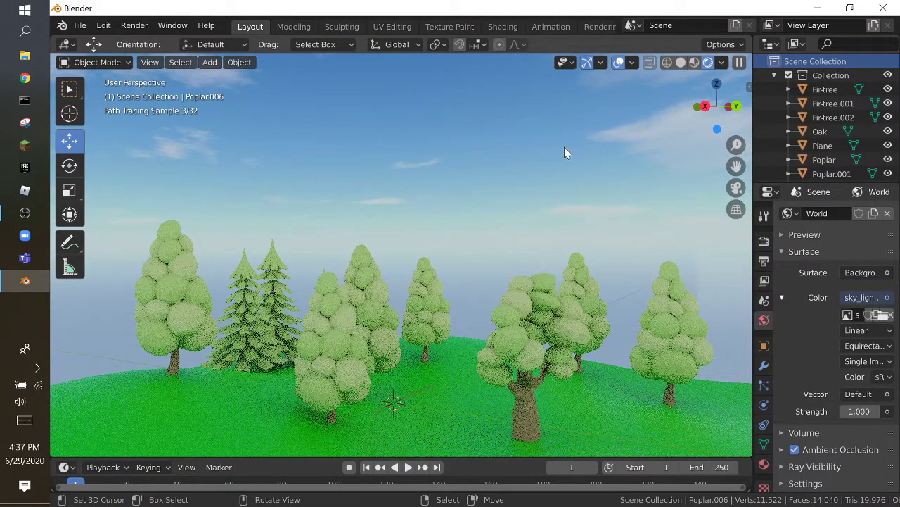
pyautogui.click(697, 60)
pyautogui.hotkey('shift', '`')
pyautogui.click(402, 238)
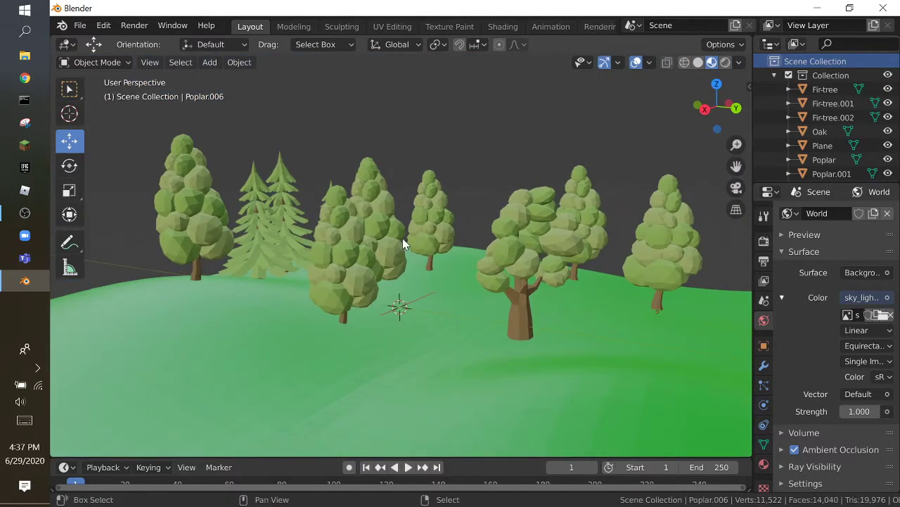
# Step: Add a Sun light to the scene and raise it vertically above the treetops
pyautogui.hotkey('shift', 'a')
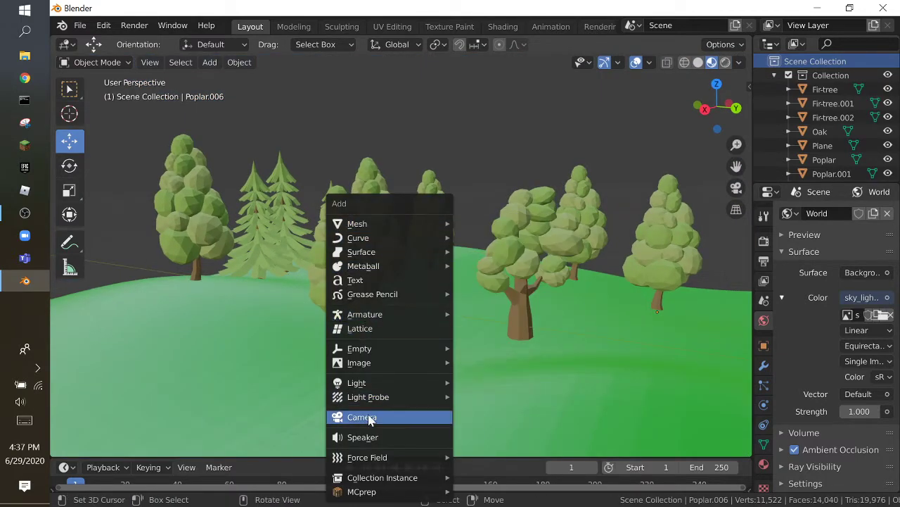
pyautogui.moveTo(401, 382)
pyautogui.click(496, 397)
pyautogui.hotkey('shift', '`')
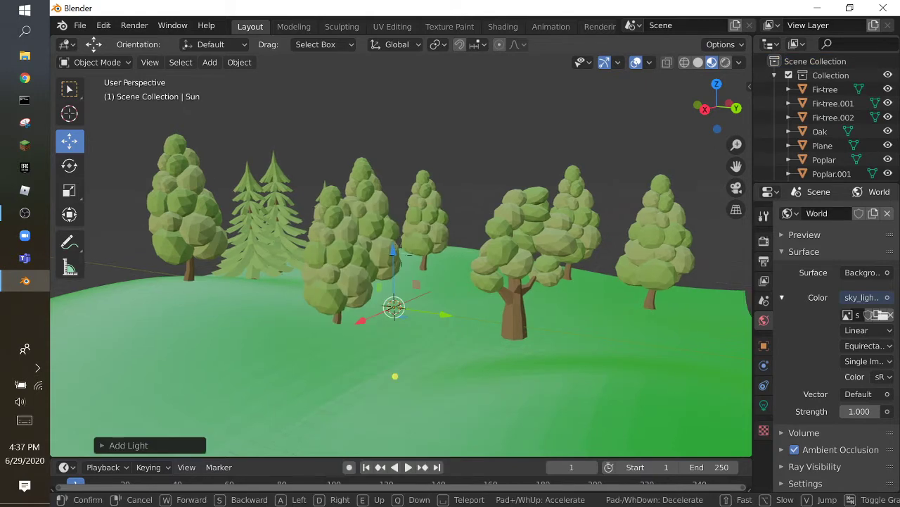
pyautogui.press('a')
pyautogui.click(396, 252)
pyautogui.moveTo(306, 252); pyautogui.dragTo(311, 435)
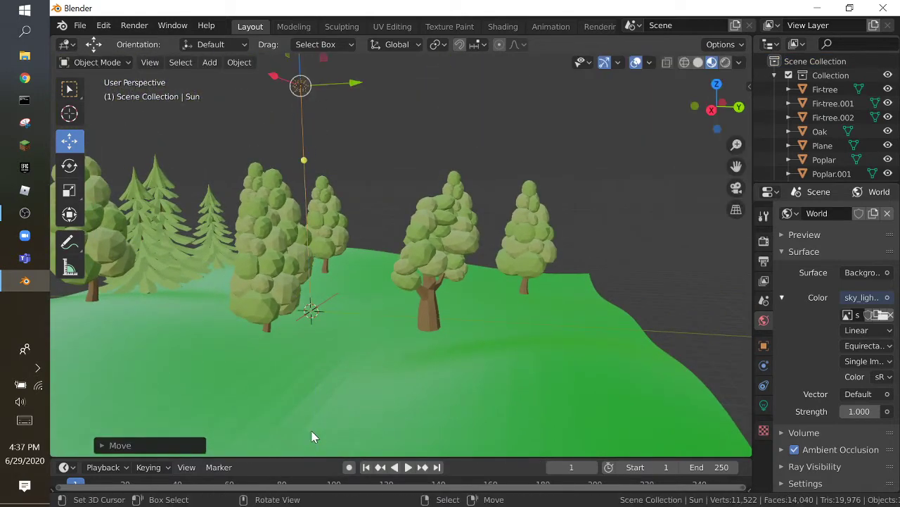
# Step: Move the Sun light along the positive Y axis, past the outermost poplar beyond the oak
pyautogui.hotkey('shift', '`')
pyautogui.press('s')
pyautogui.press('a')
pyautogui.click(401, 254)
pyautogui.rightClick(394, 105)
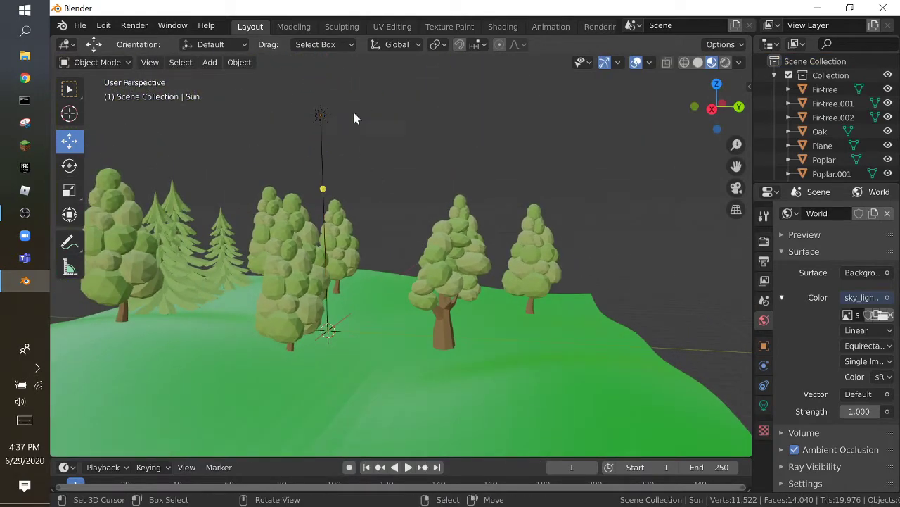
pyautogui.rightClick(318, 114)
pyautogui.moveTo(353, 115); pyautogui.dragTo(588, 122)
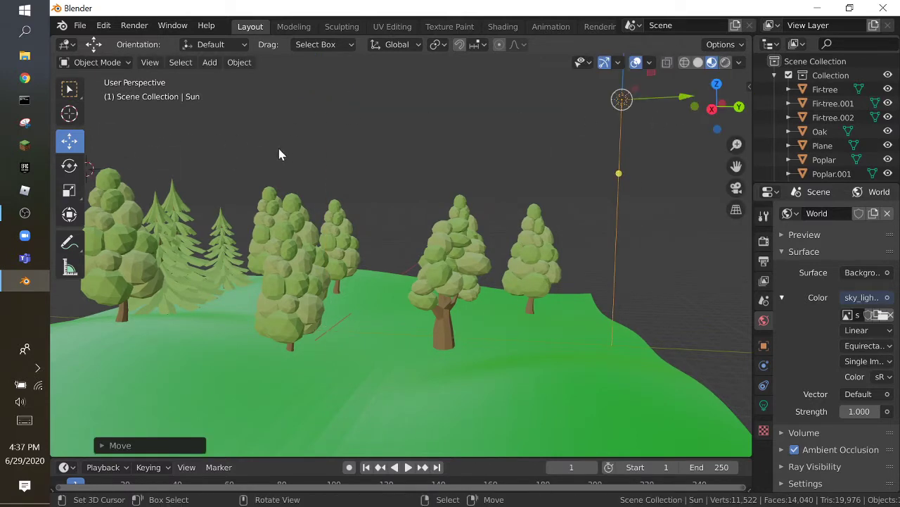
# Step: Reset the 3D cursor to the world origin and rotate the Sun light so it shines diagonally down toward the trees
pyautogui.click(69, 165)
pyautogui.hotkey('shift', 's')
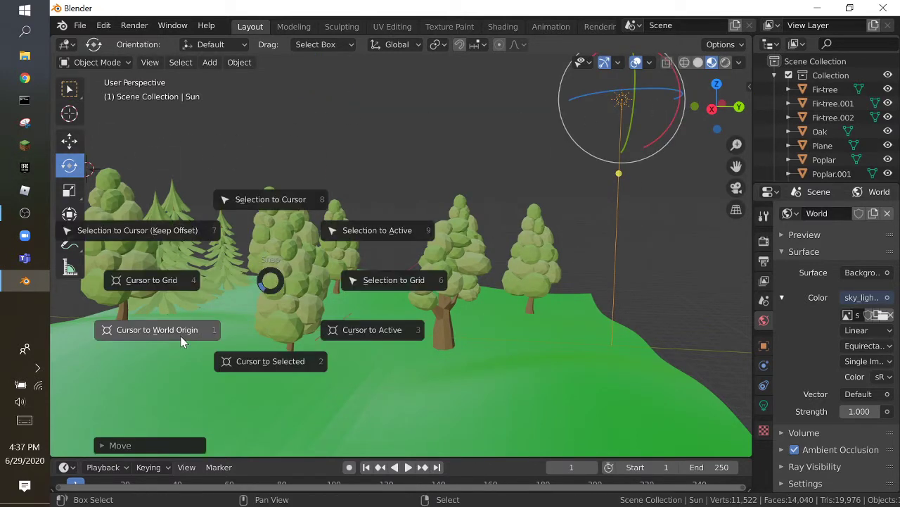
pyautogui.click(181, 336)
pyautogui.keyDown('ctrl'); pyautogui.moveTo(677, 79); pyautogui.dragTo(664, 141); pyautogui.keyUp('ctrl')
pyautogui.hotkey('shift', '`')
pyautogui.press('s')
pyautogui.click(401, 254)
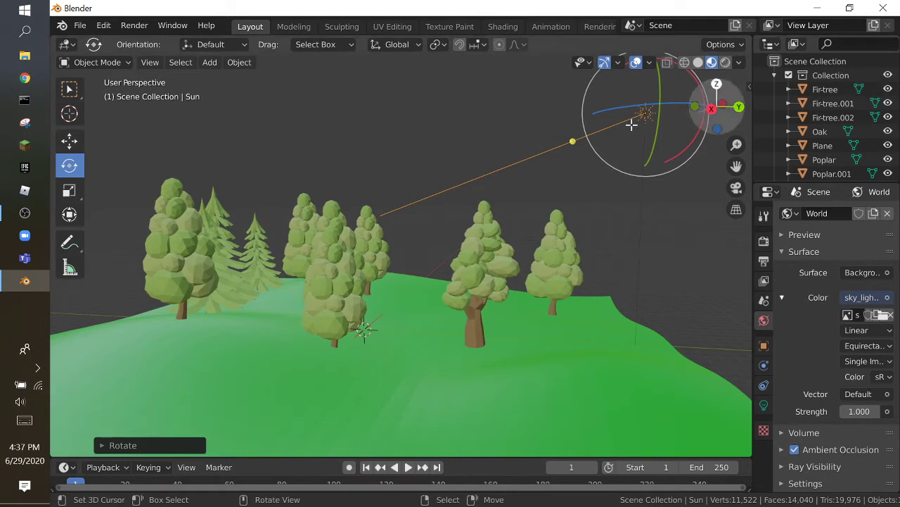
# Step: Preview the forest in Rendered shading, return to Material Preview, and tint the Sun light's color pale yellow
pyautogui.click(723, 62)
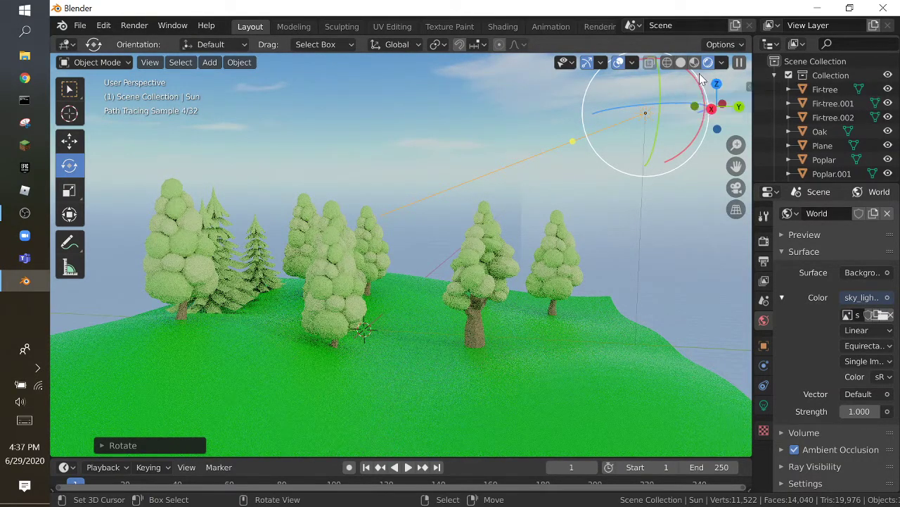
pyautogui.click(695, 63)
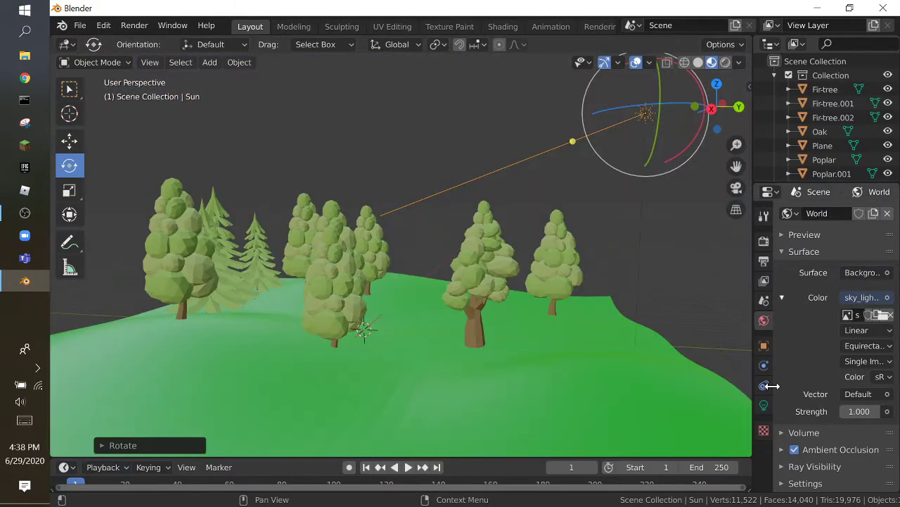
pyautogui.click(766, 402)
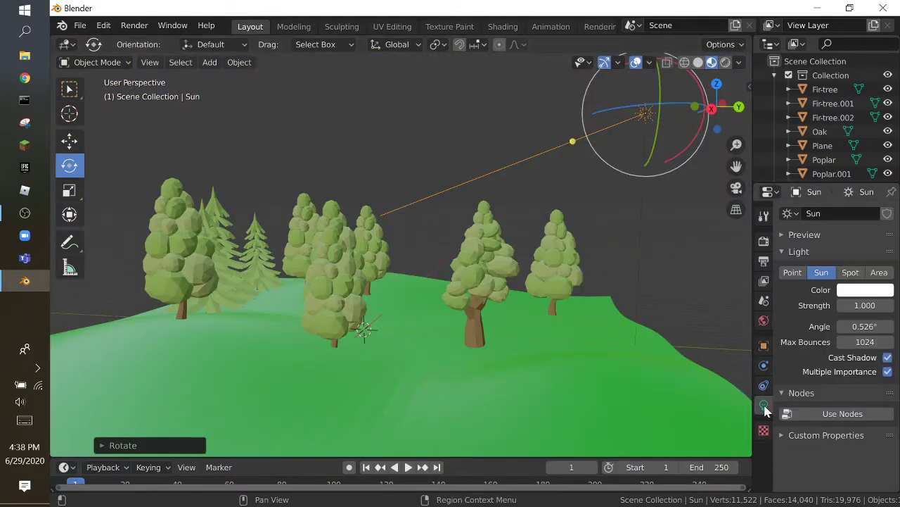
pyautogui.click(855, 290)
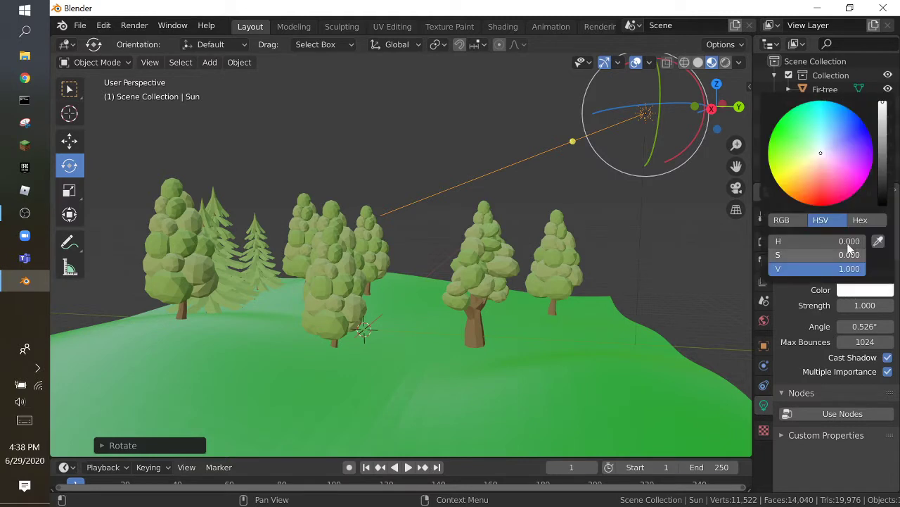
pyautogui.click(820, 156)
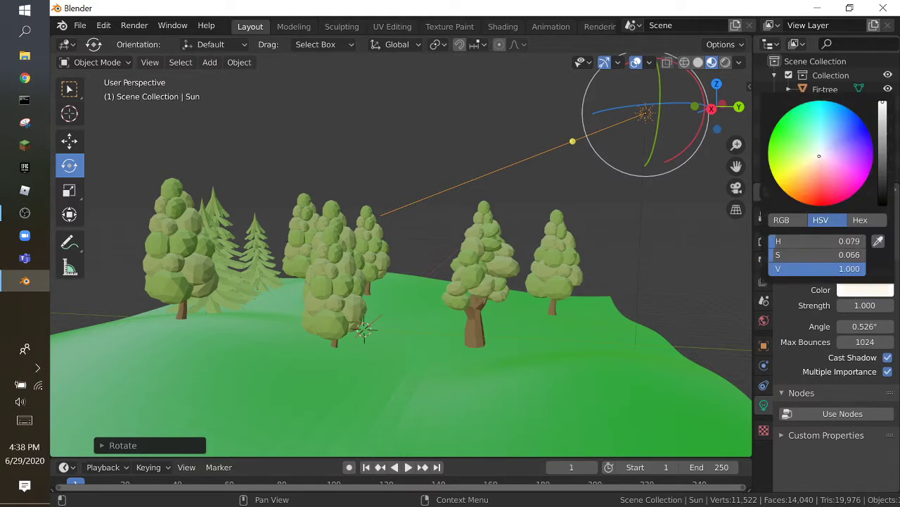
pyautogui.moveTo(819, 156); pyautogui.dragTo(817, 156)
# Step: Set the Sun light's strength to 8
pyautogui.click(857, 306)
pyautogui.click(857, 306)
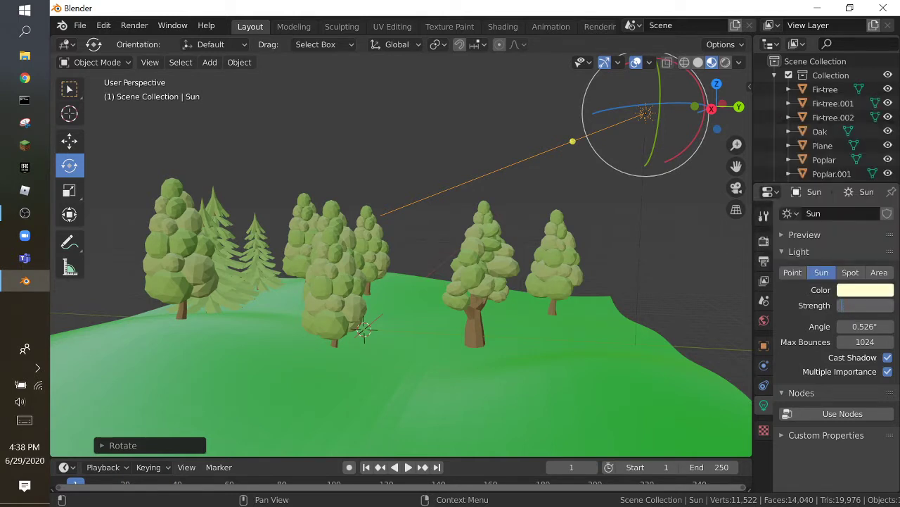
pyautogui.write('8')
pyautogui.press('Return')
# Step: Display the viewport in Rendered shading and rotate the Sun light so it shines more steeply down onto the trees
pyautogui.click(725, 62)
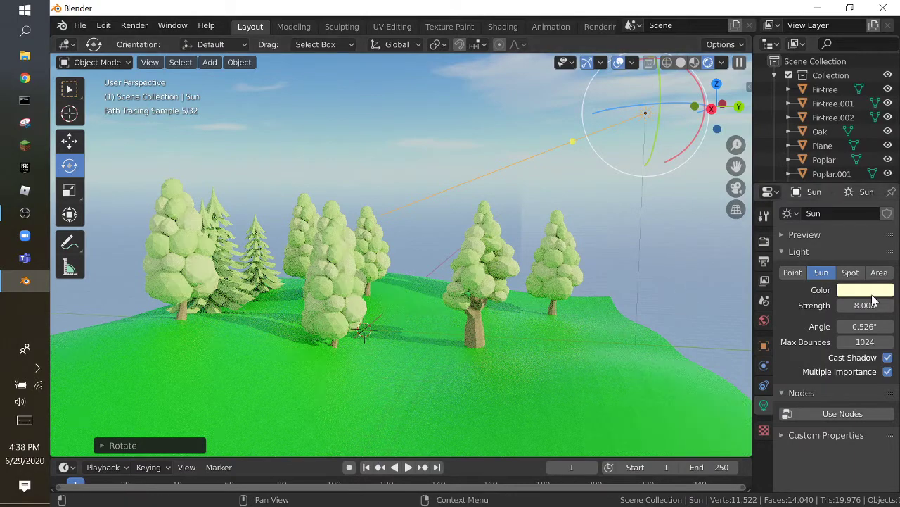
pyautogui.moveTo(697, 83); pyautogui.dragTo(657, 83)
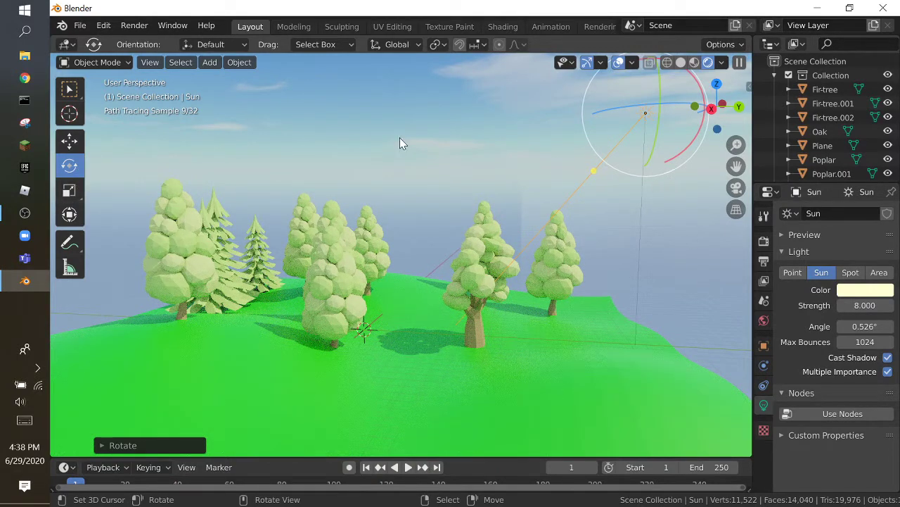
pyautogui.rightClick(409, 196)
# Step: Add a camera at the world origin and look through it
pyautogui.hotkey('shift', 'a')
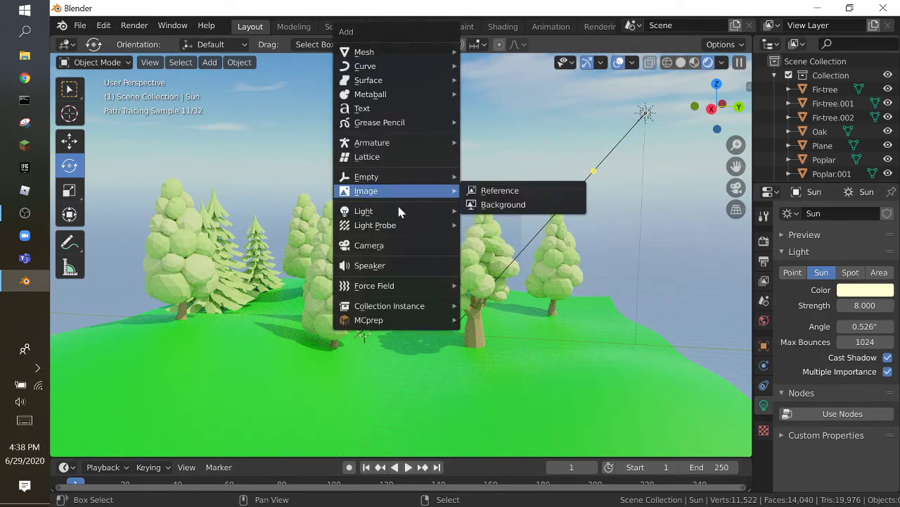
pyautogui.click(378, 247)
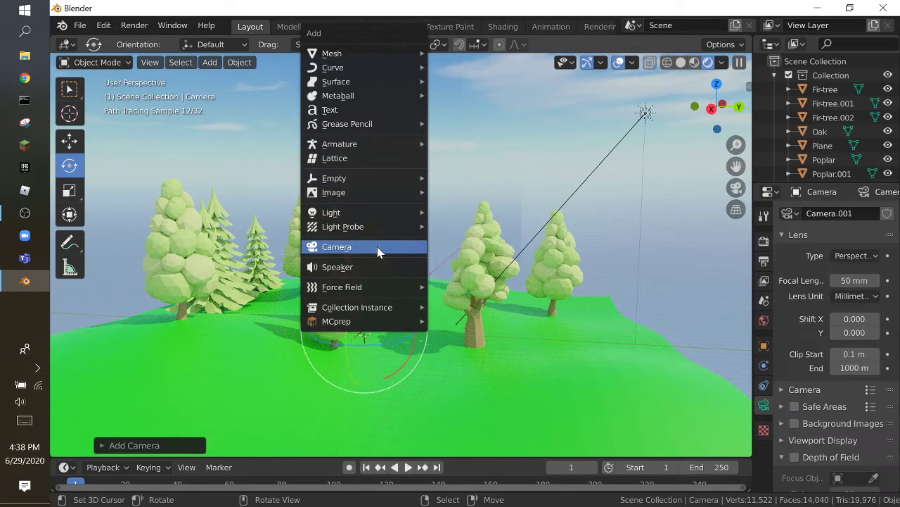
pyautogui.click(422, 267)
pyautogui.press('KP_0')
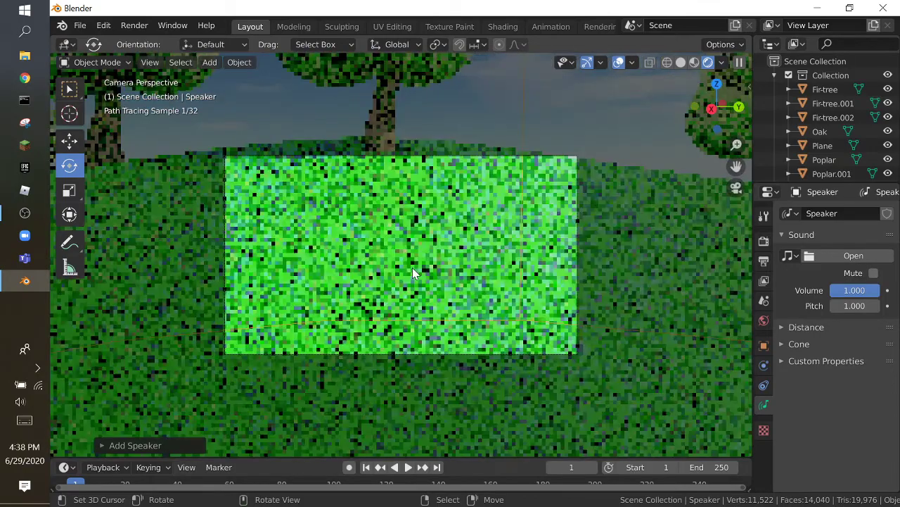
# Step: Move the camera backward with walk navigation until its frame takes in all the trees, the green hill and the sky
pyautogui.hotkey('shift', '`')
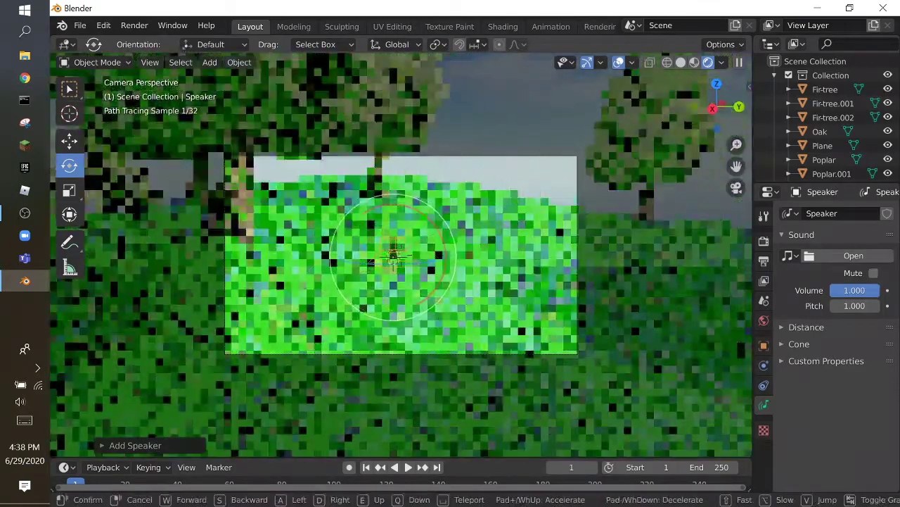
pyautogui.press('s')
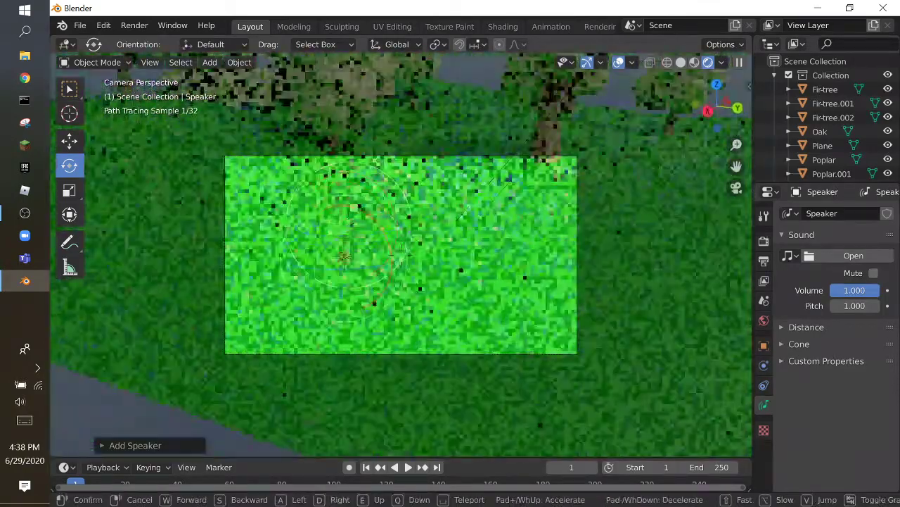
pyautogui.click(401, 255)
pyautogui.scroll(3, 402, 254)
pyautogui.hotkey('shift', '`')
pyautogui.press('s')
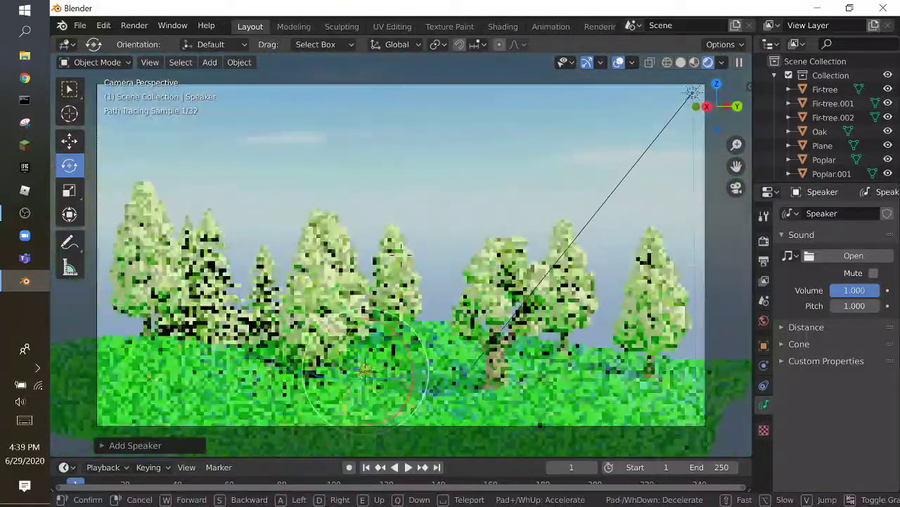
pyautogui.click(402, 255)
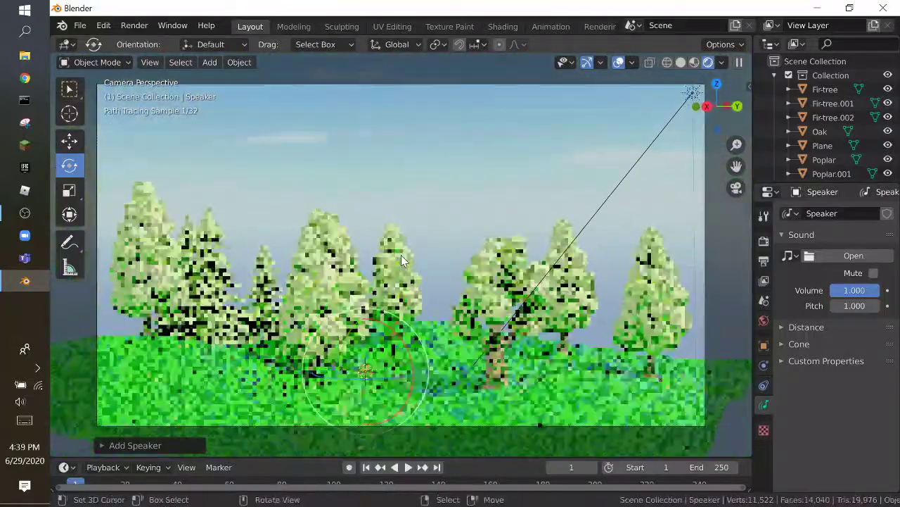
# Step: Set the Cycles render sample count to 100
pyautogui.click(763, 243)
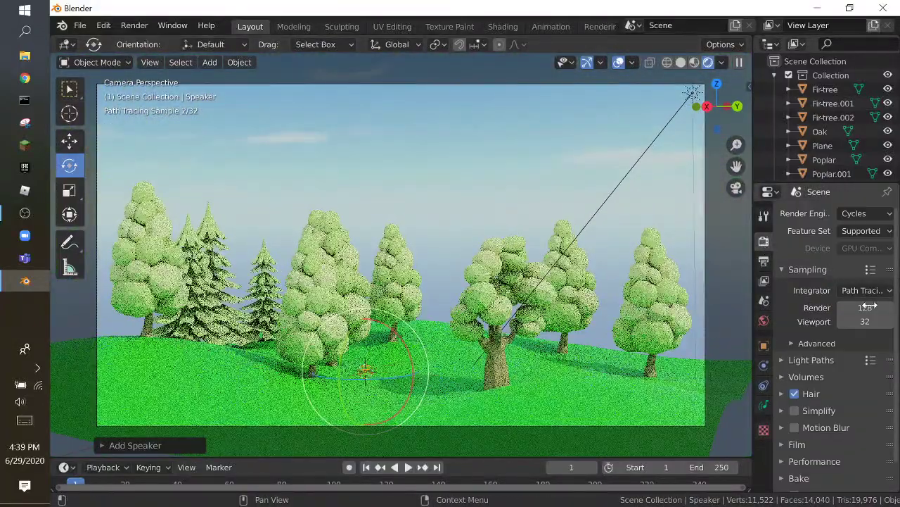
pyautogui.click(869, 322)
pyautogui.click(860, 312)
pyautogui.click(860, 311)
pyautogui.write('100')
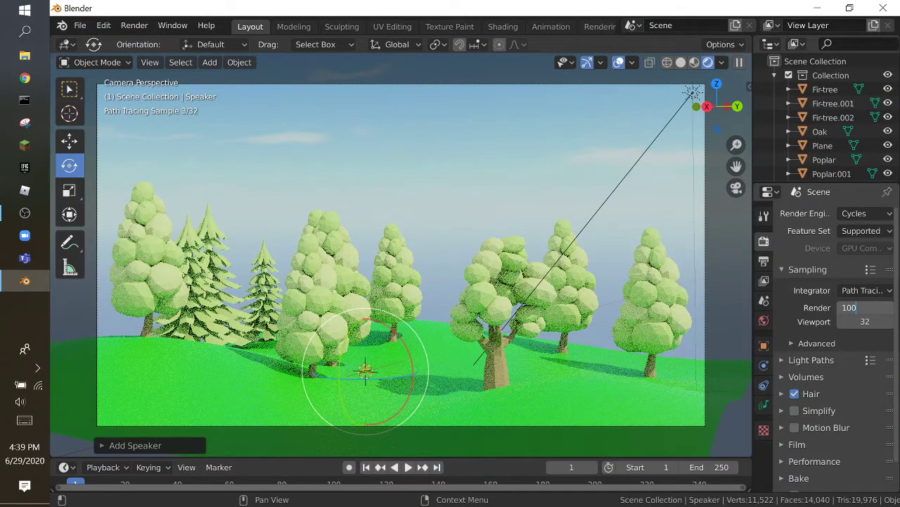
pyautogui.press('Return')
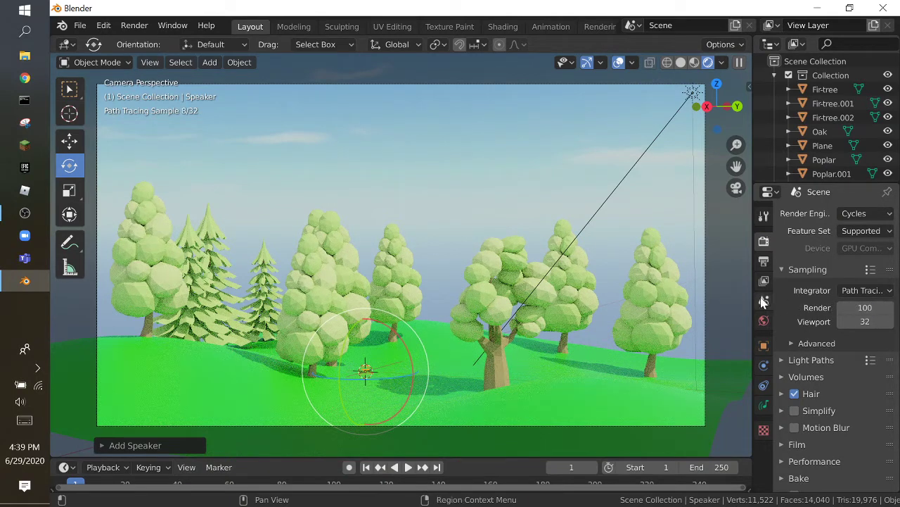
# Step: Reduce the output resolution percentage to 79% and render the image
pyautogui.click(764, 261)
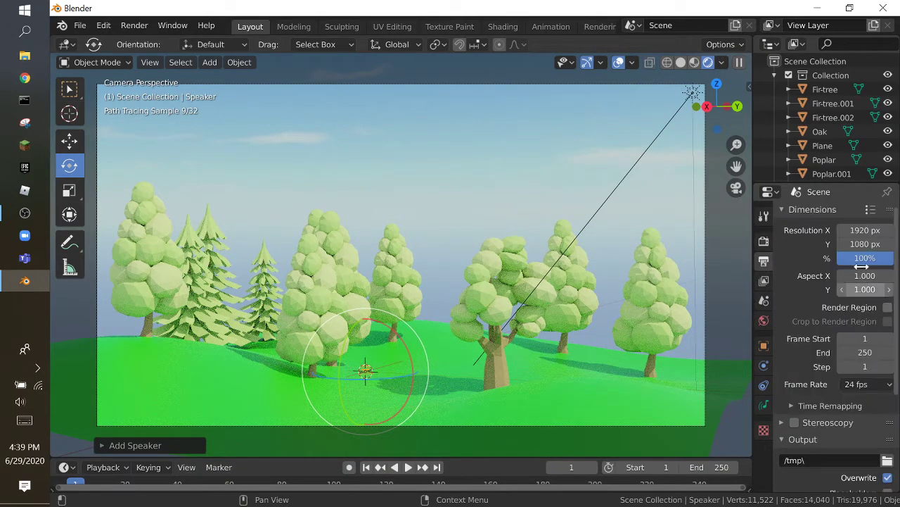
pyautogui.moveTo(865, 262); pyautogui.dragTo(853, 261)
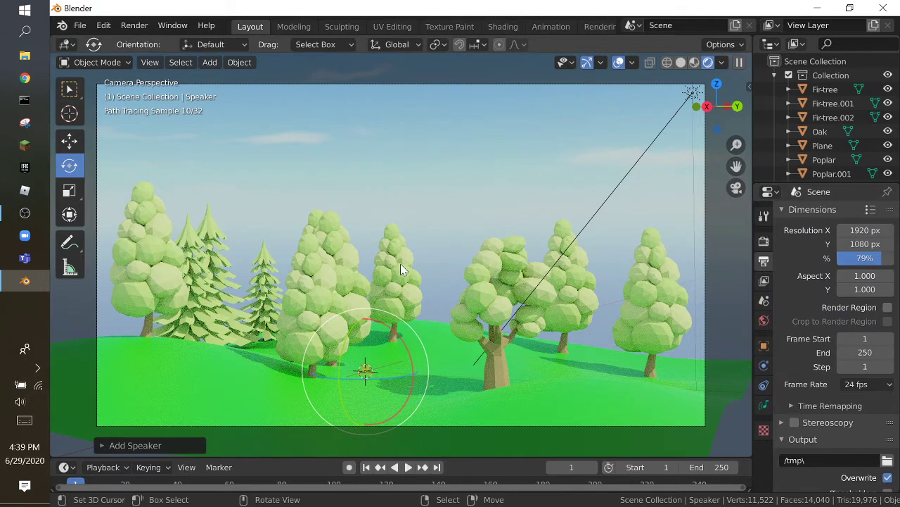
pyautogui.press('F12')
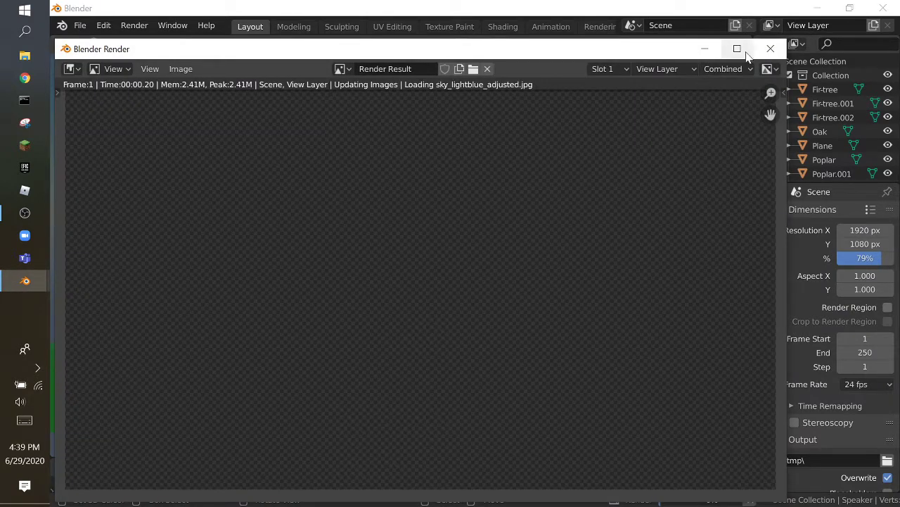